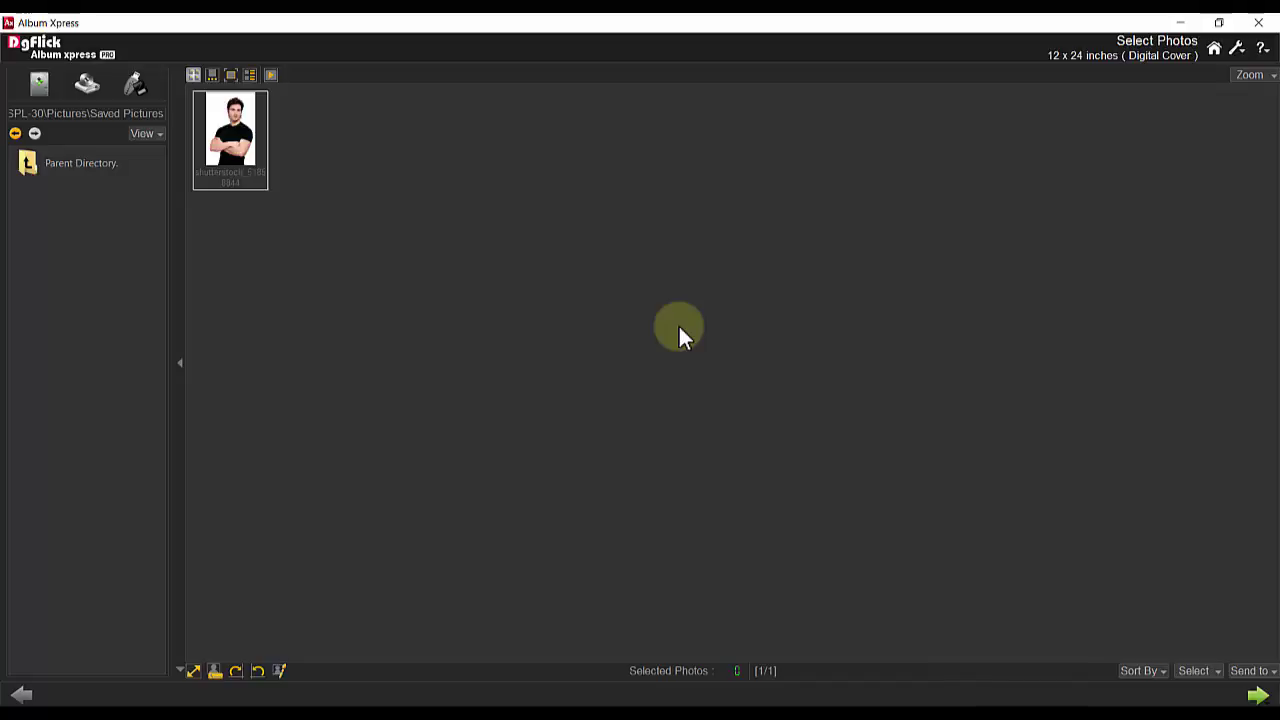
- Browse to drive E: and open the Wedding Photos 4 folder to load its 87 photos
left_click(42, 90)
double_click(66, 234)
left_click_drag(147, 198, 172, 612)
double_click(109, 474)
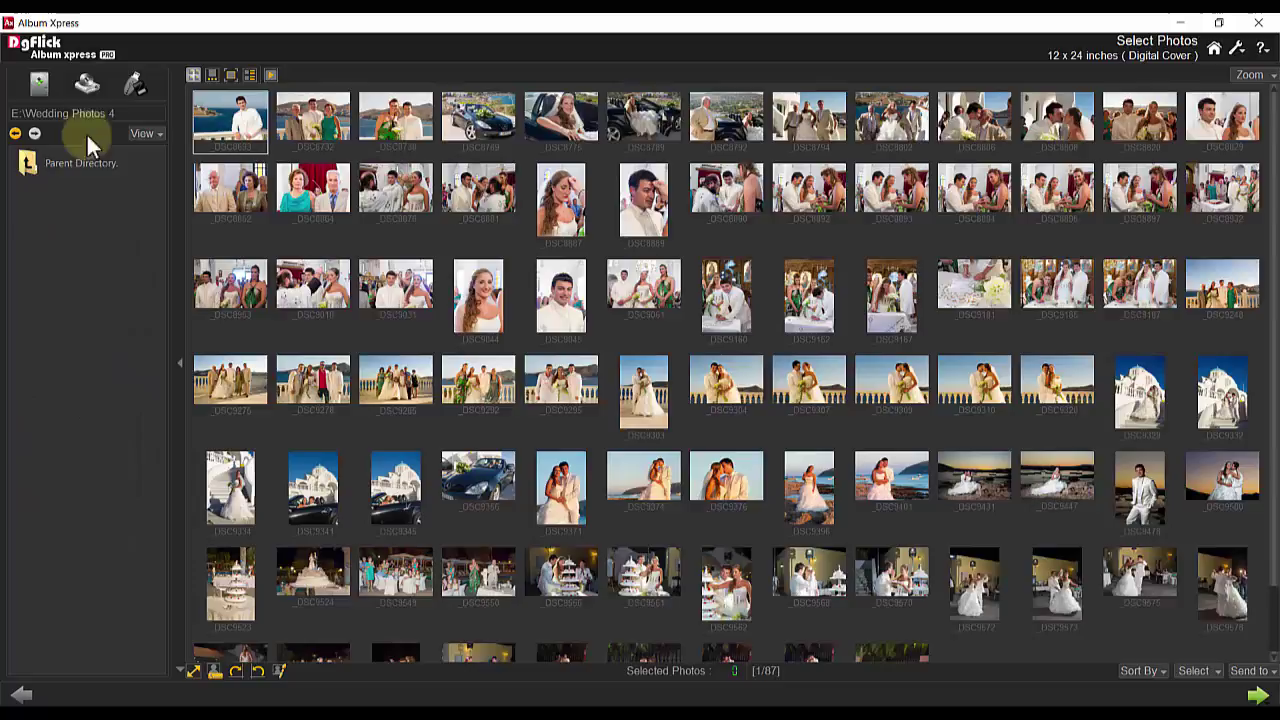
- Show folders as icons and preview the single-photo view with and without the filmstrip
left_click(148, 133)
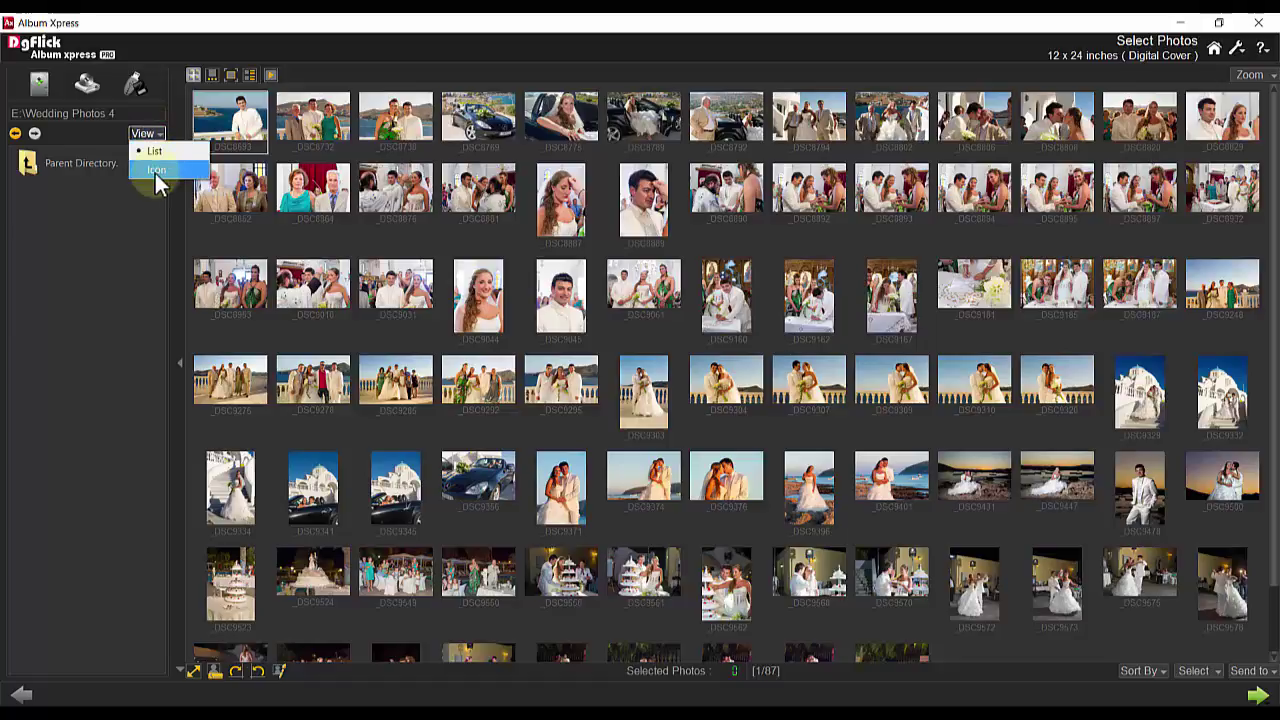
left_click(157, 171)
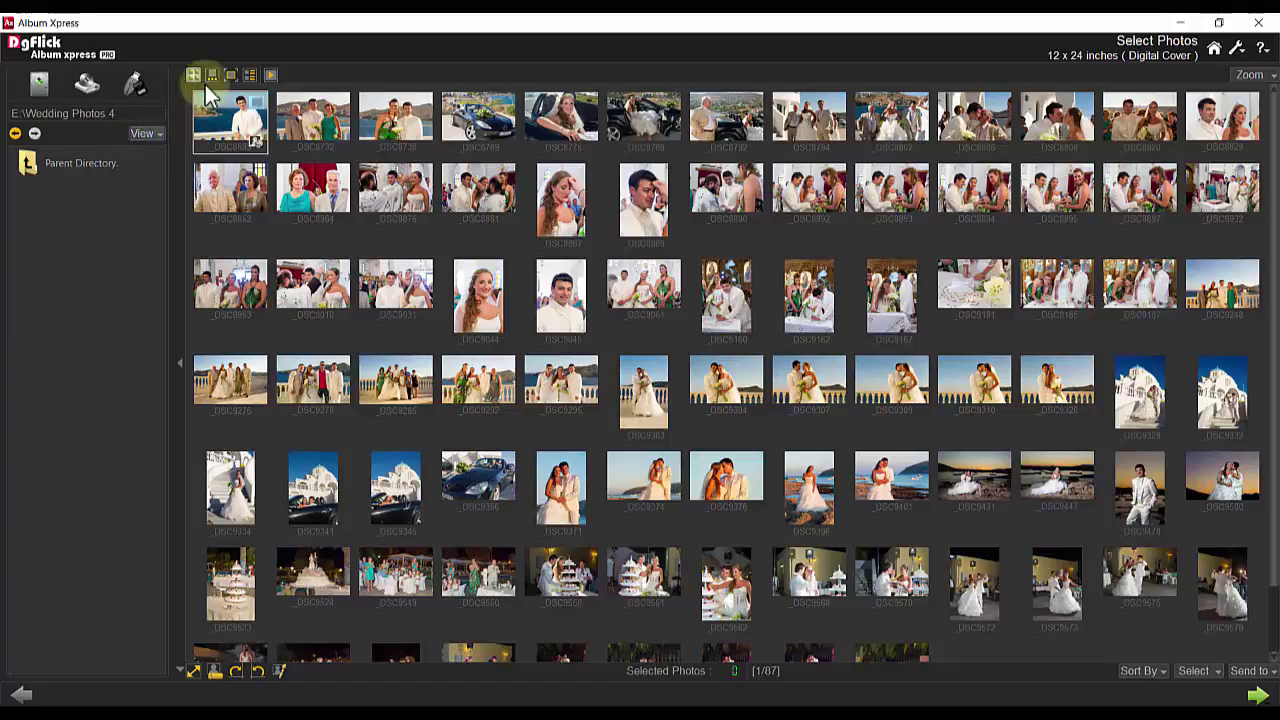
left_click(212, 76)
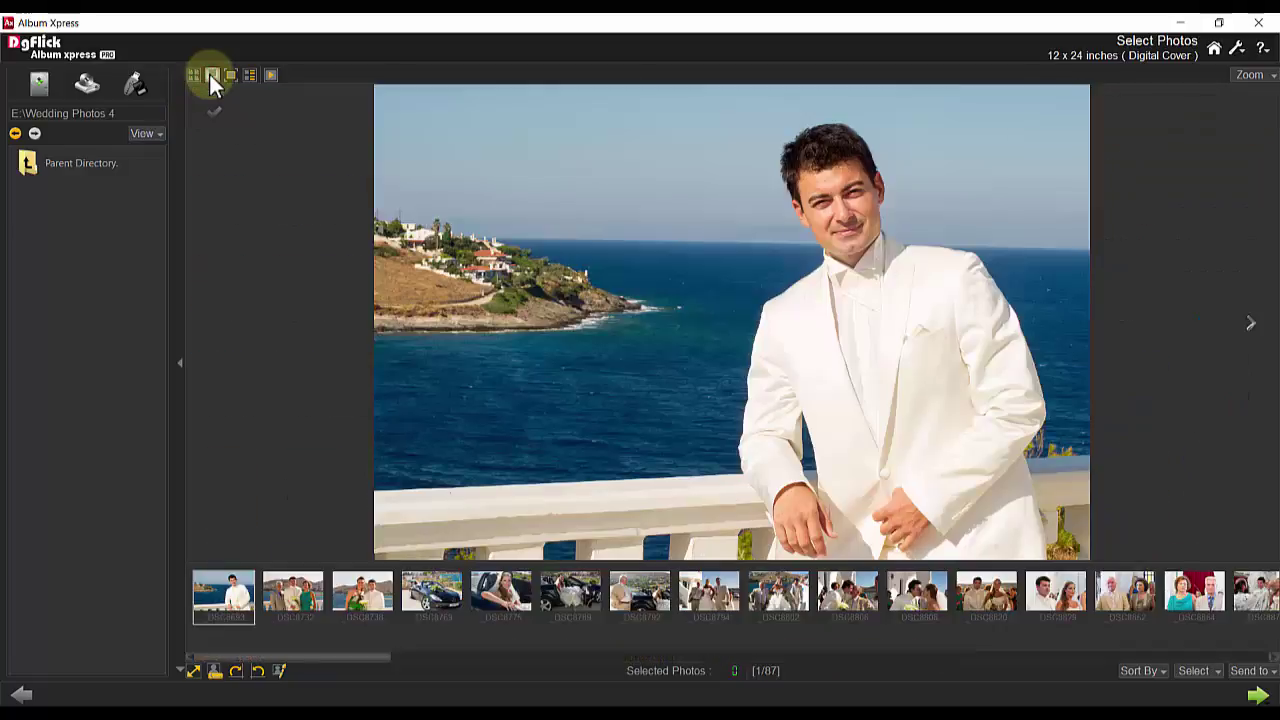
left_click(215, 112)
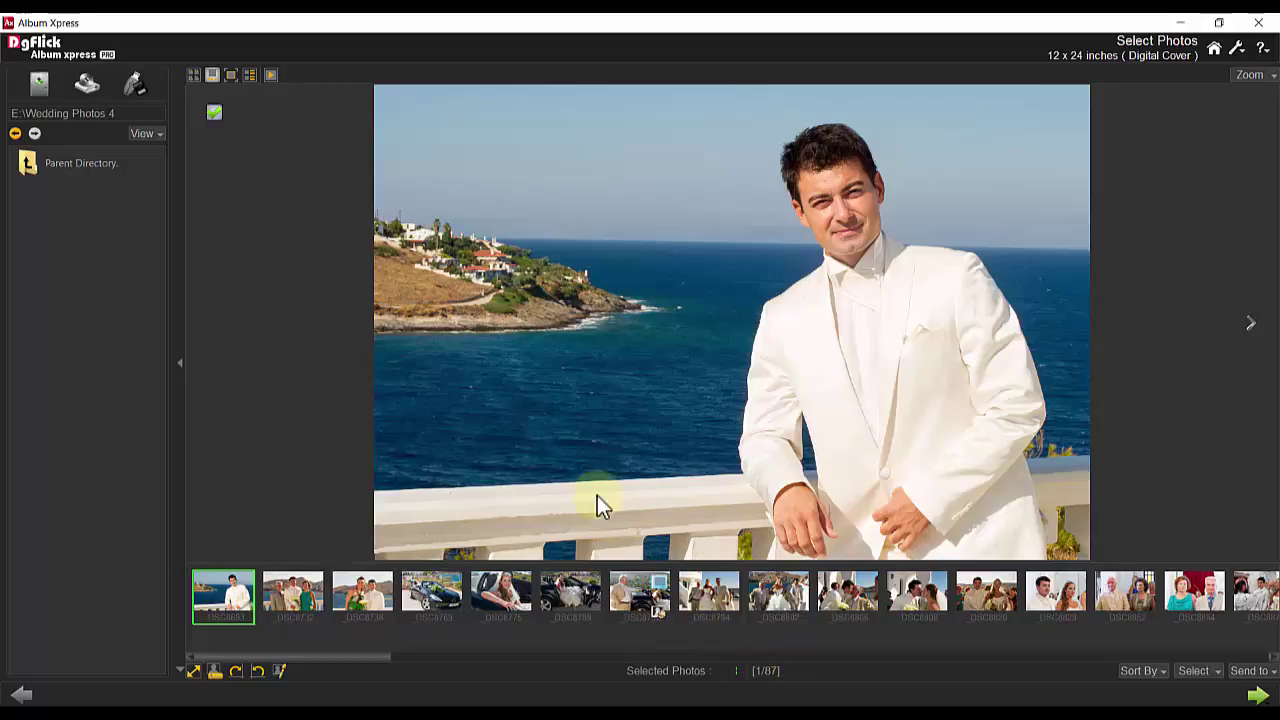
left_click(230, 75)
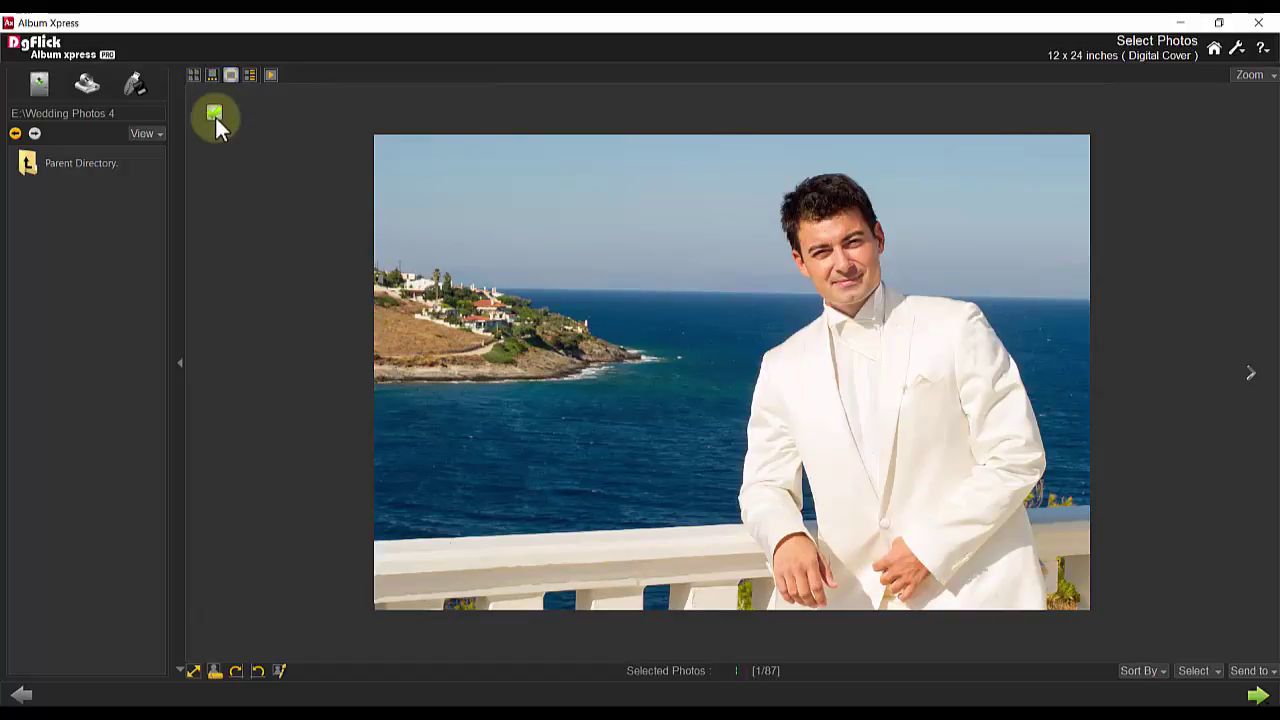
- Zoom the displayed photo larger, then switch to list view with dimensions, type and dates
left_click(1250, 75)
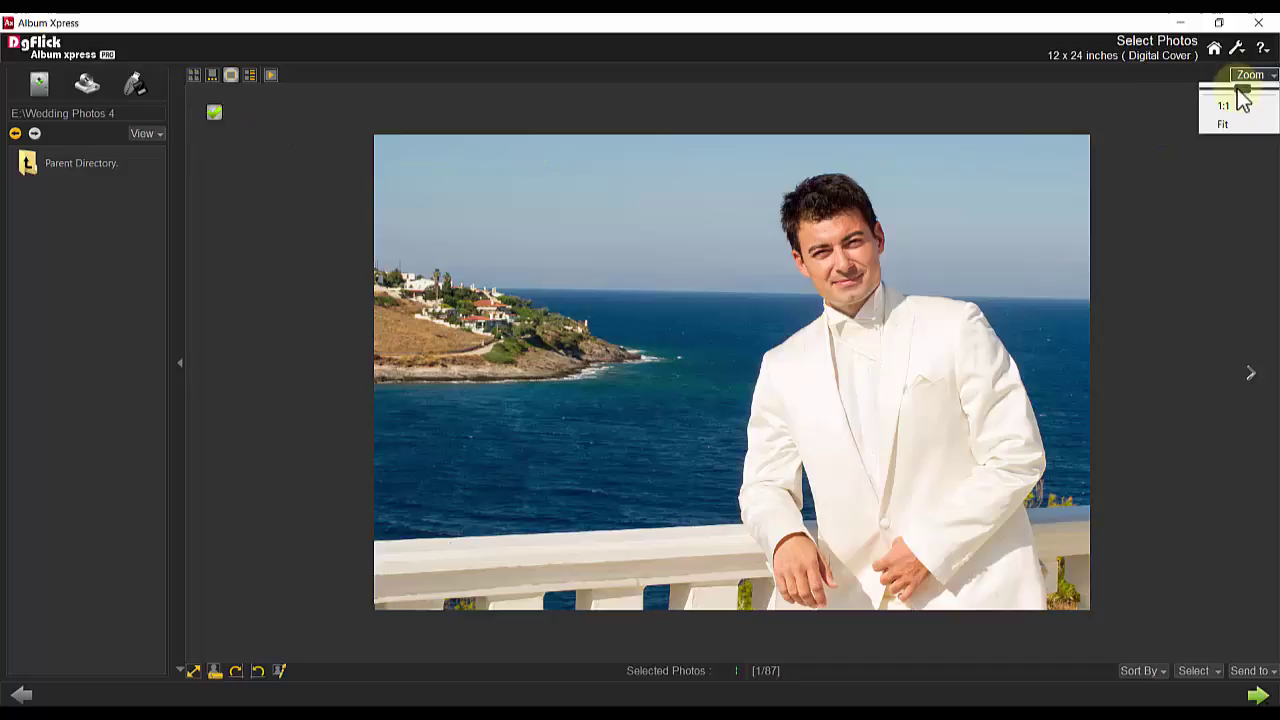
left_click(1240, 90)
left_click_drag(1245, 95, 1254, 92)
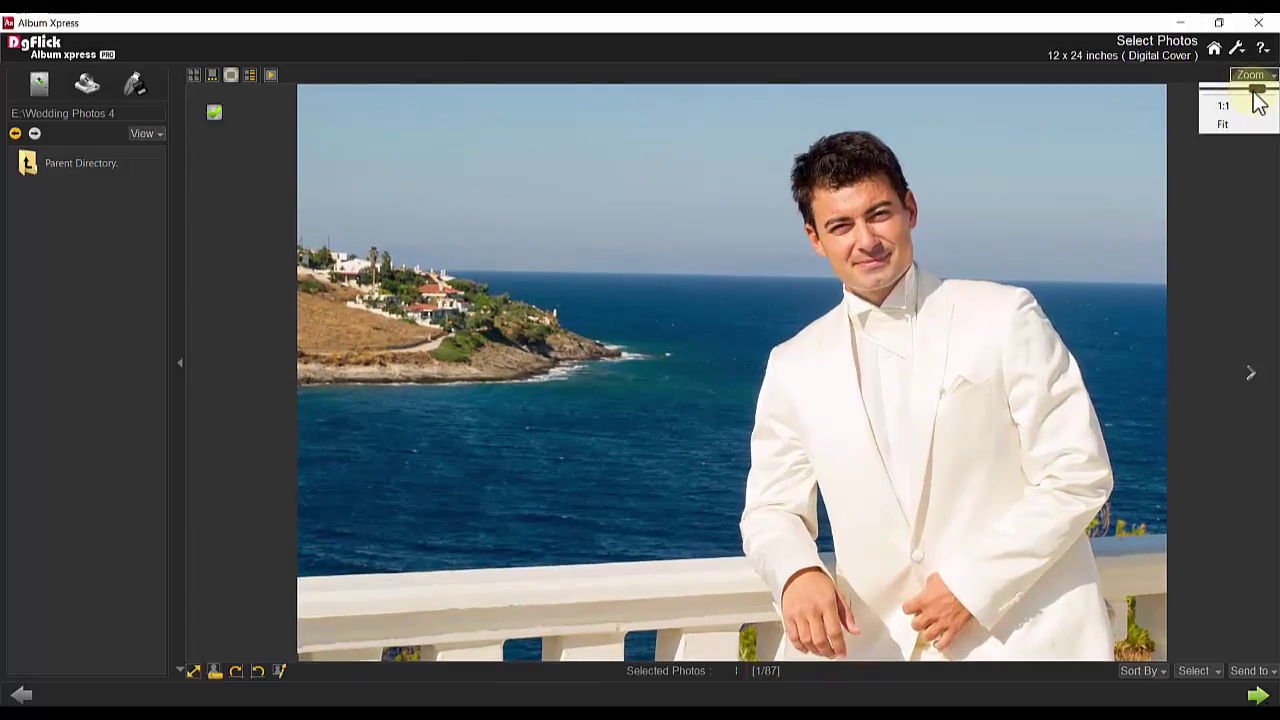
left_click(1250, 75)
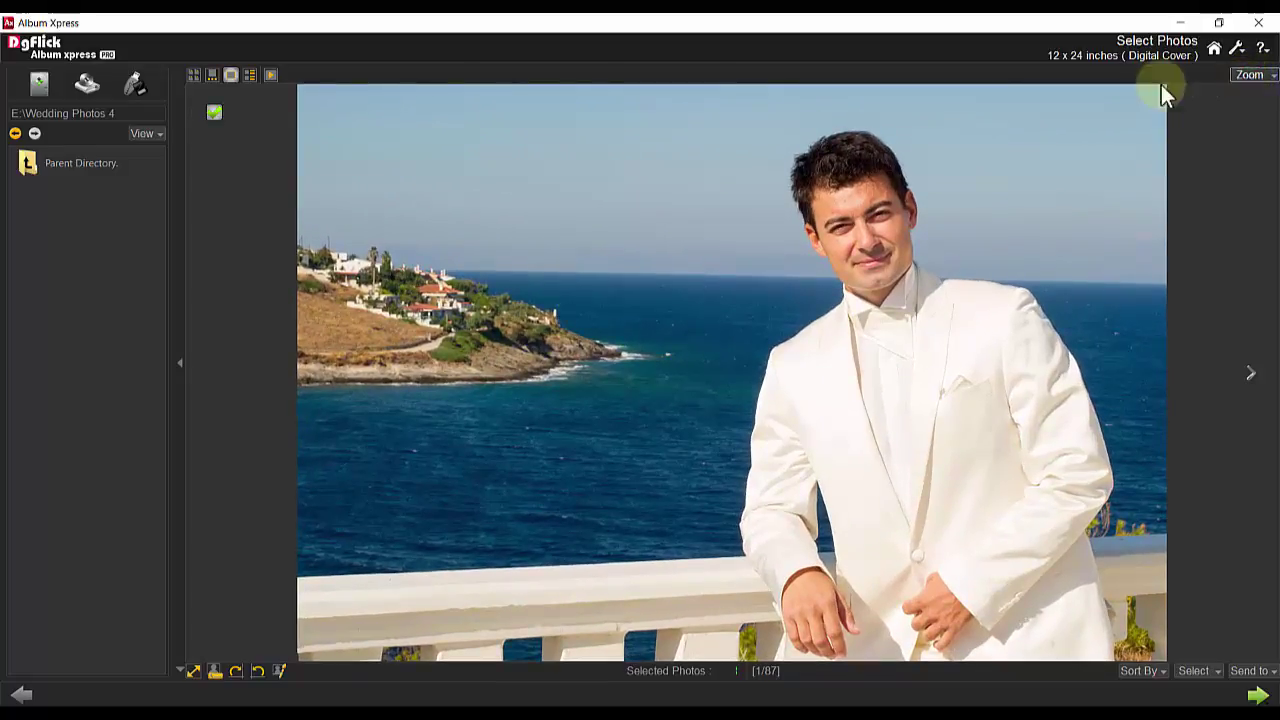
left_click(249, 75)
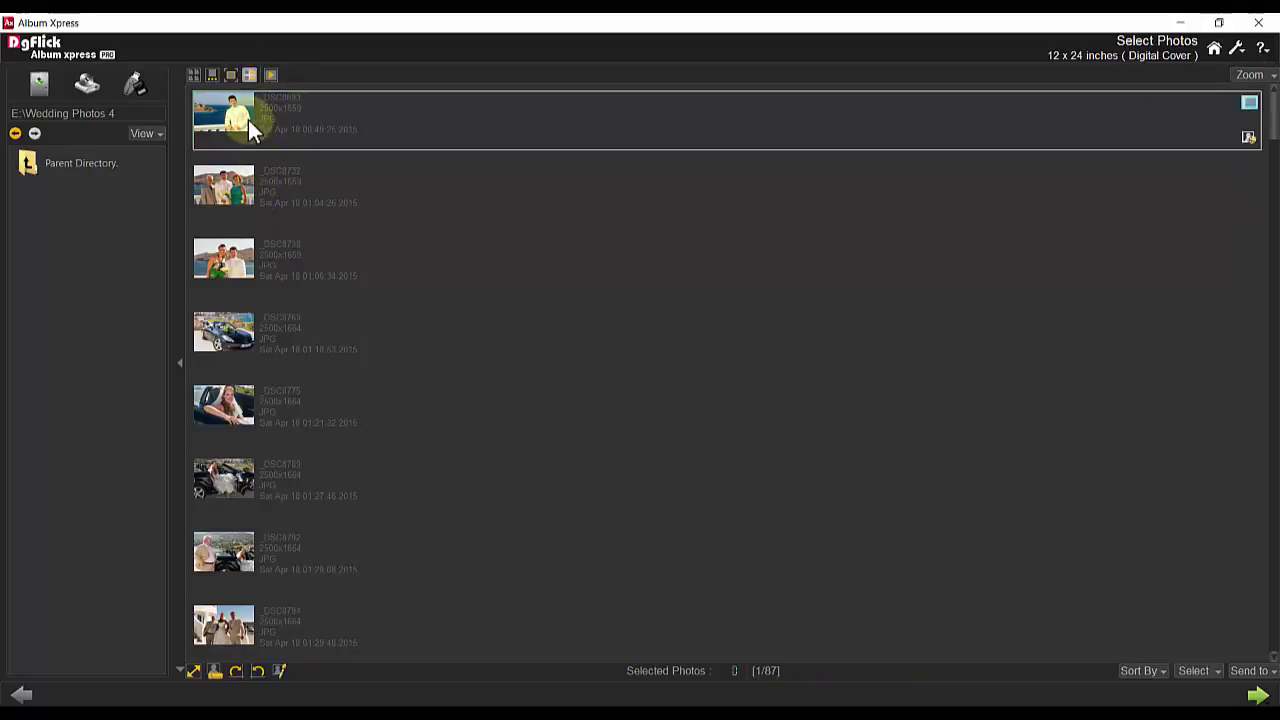
- Switch back to the thumbnail grid showing all 87 wedding photos
left_click(248, 119)
left_click(193, 76)
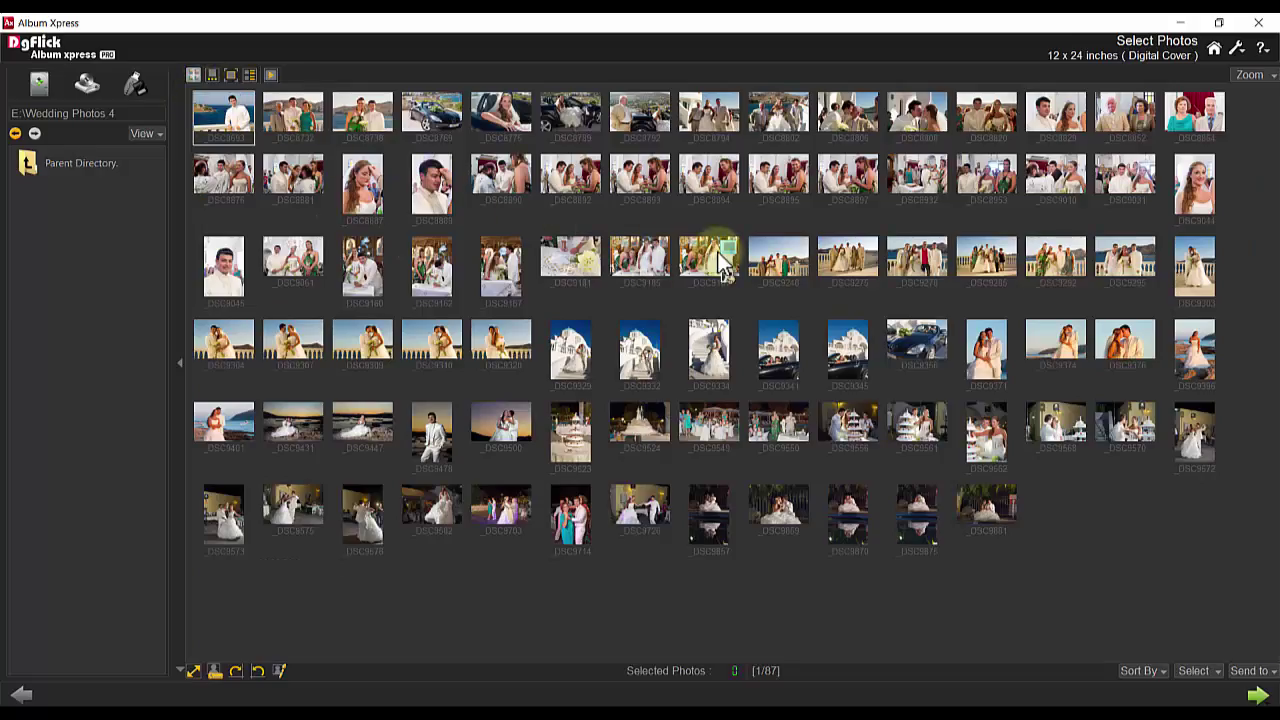
- Enlarge the thumbnails using the Zoom slider
left_click(1250, 75)
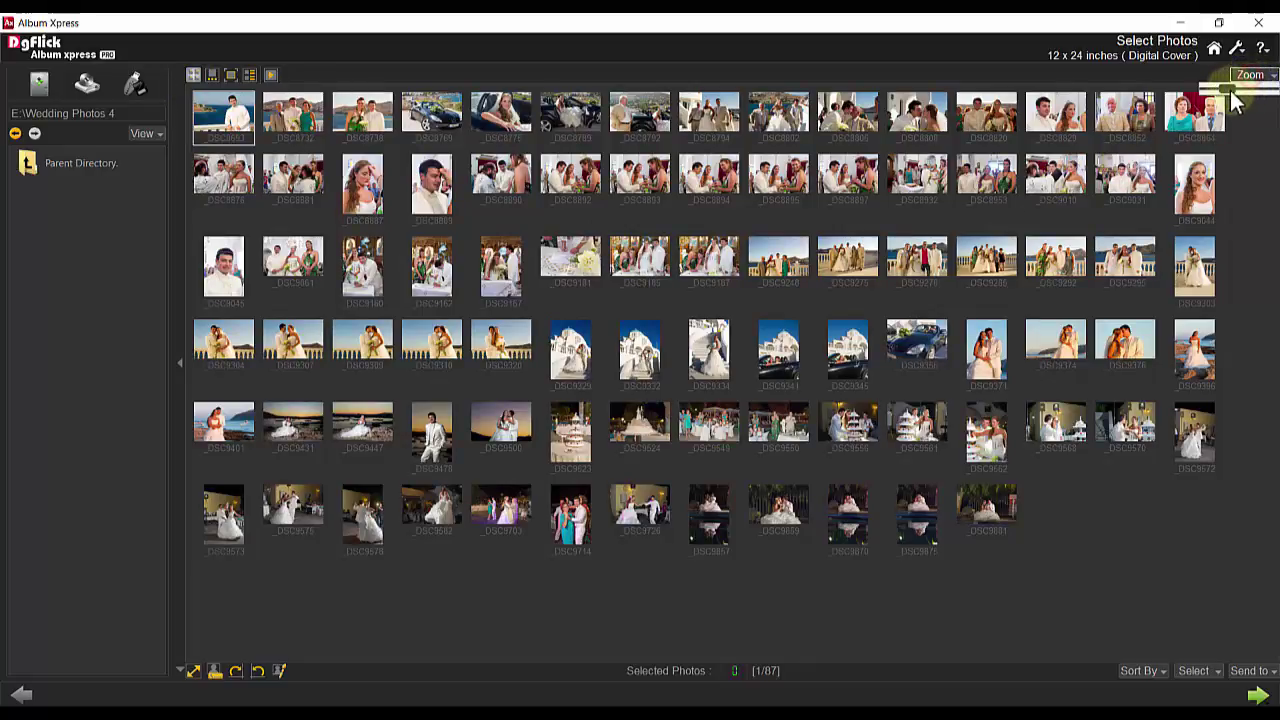
left_click_drag(1233, 97, 1252, 98)
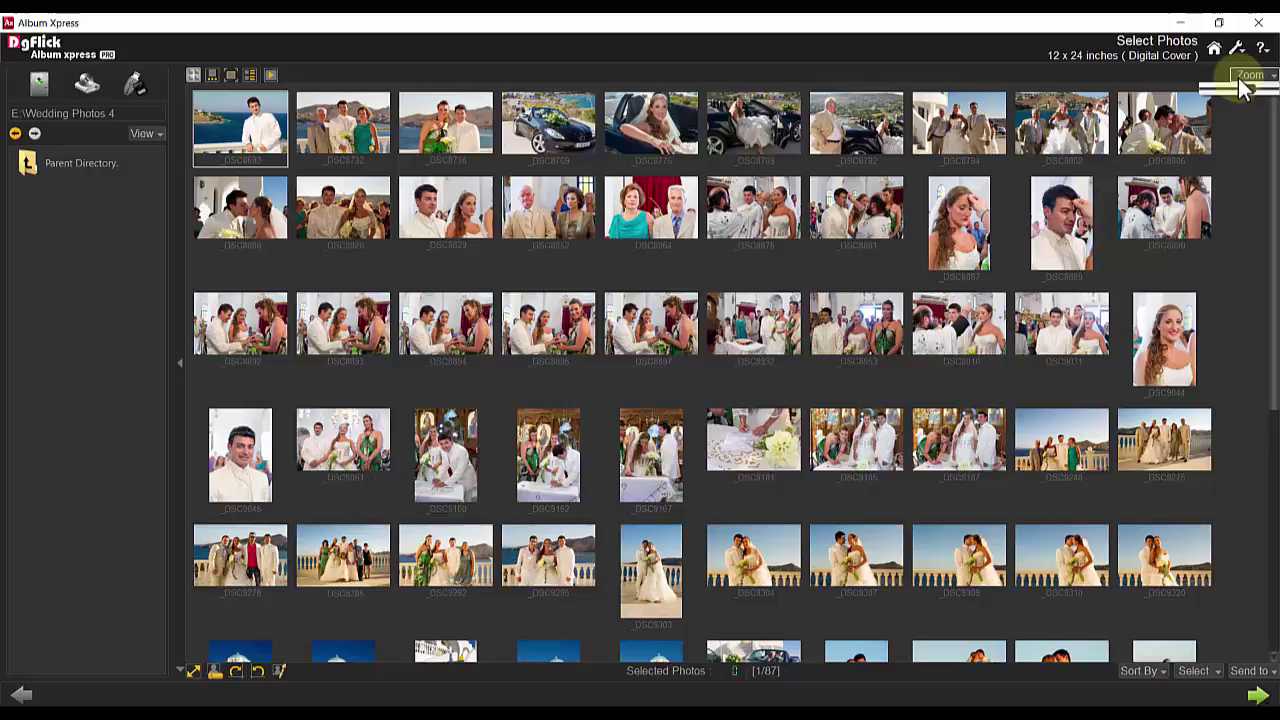
left_click(1245, 80)
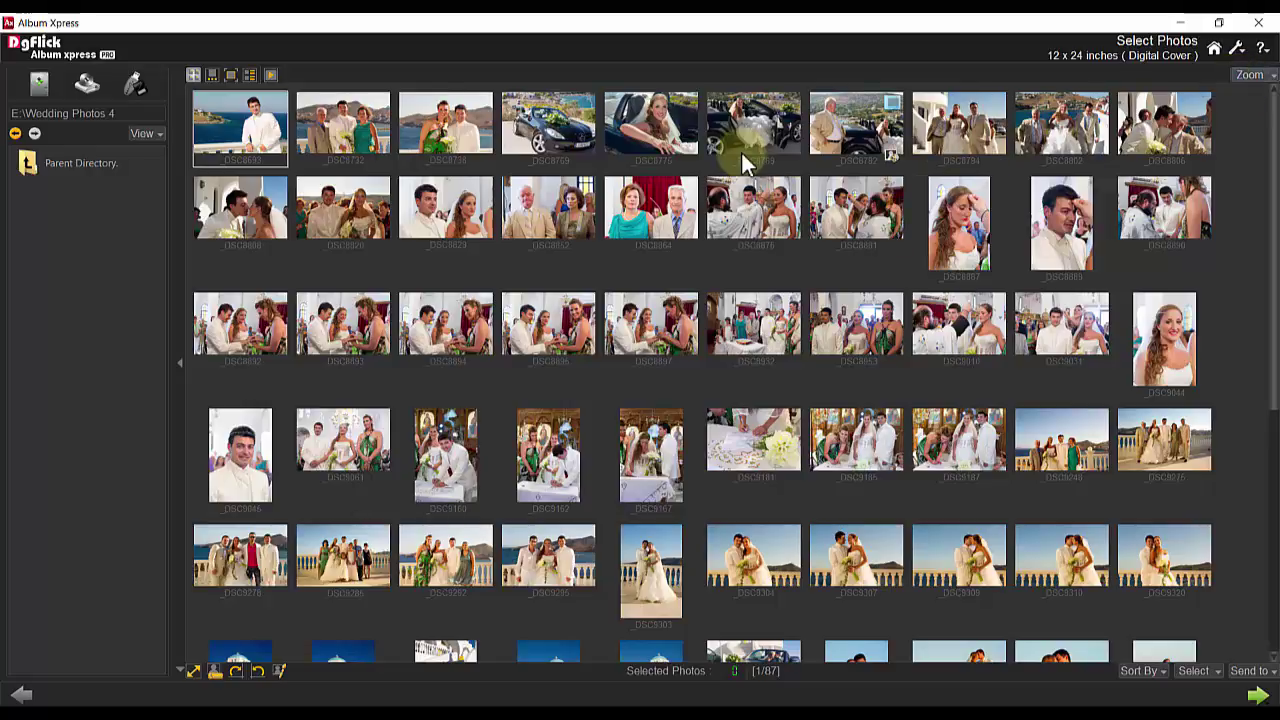
- Try selecting photos by clicking and marquee, then Select All and Deselect All
left_click(255, 140)
left_click(335, 140)
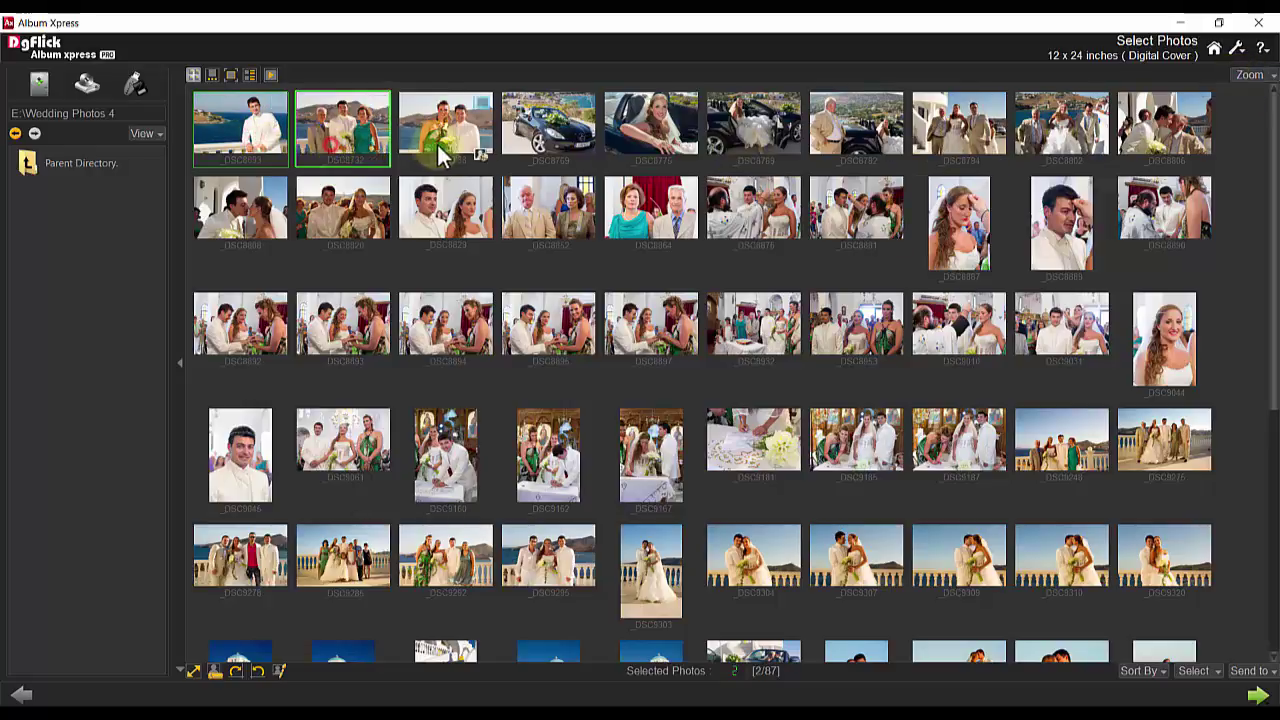
left_click(440, 150)
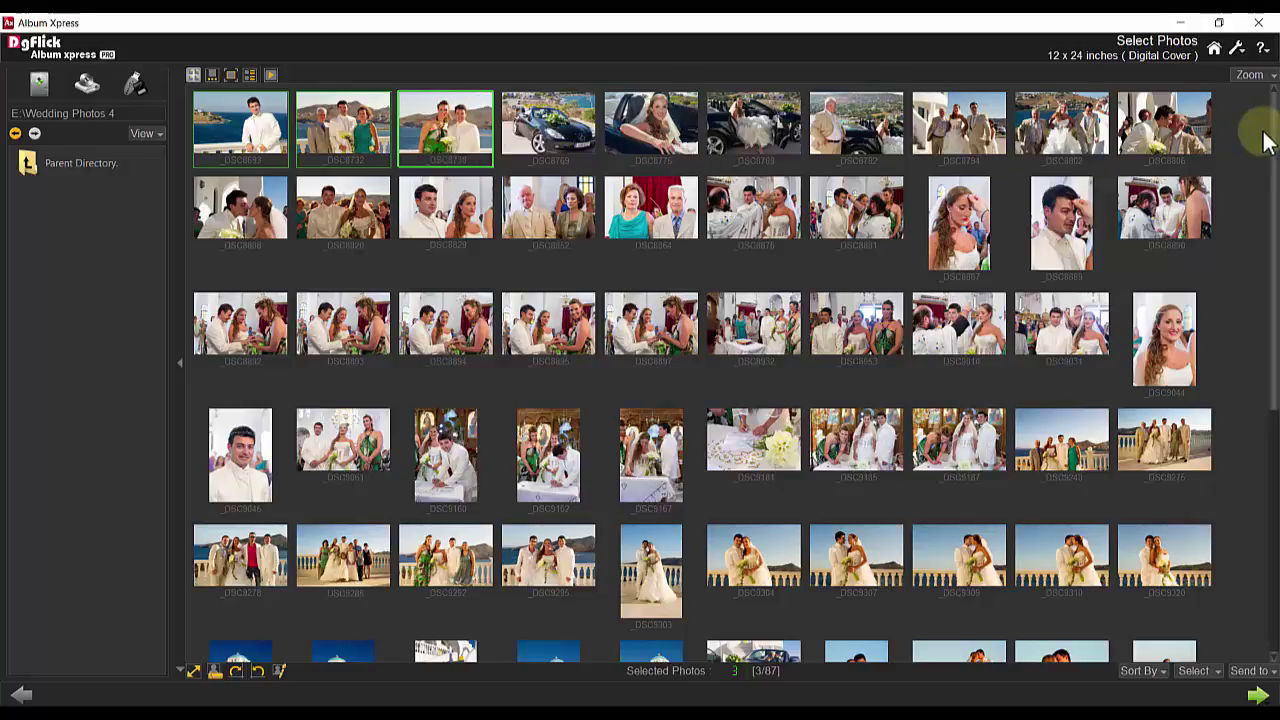
left_click_drag(1244, 118, 562, 235)
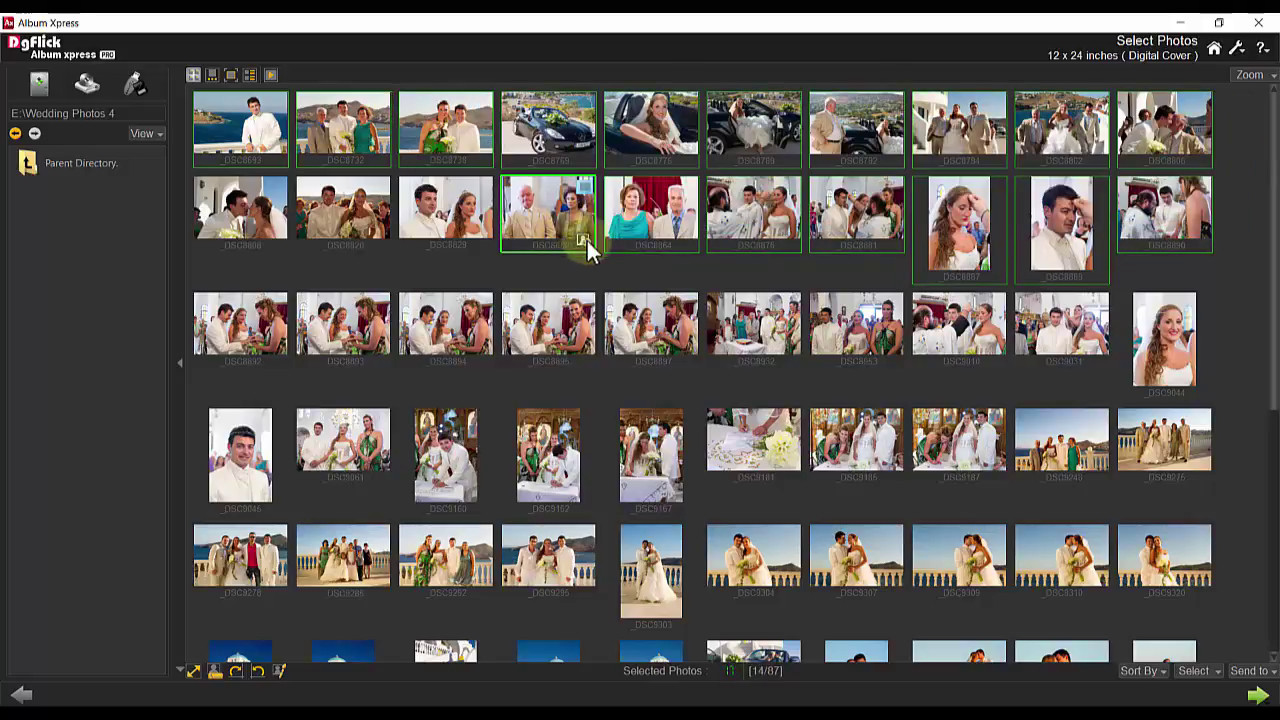
left_click(1195, 671)
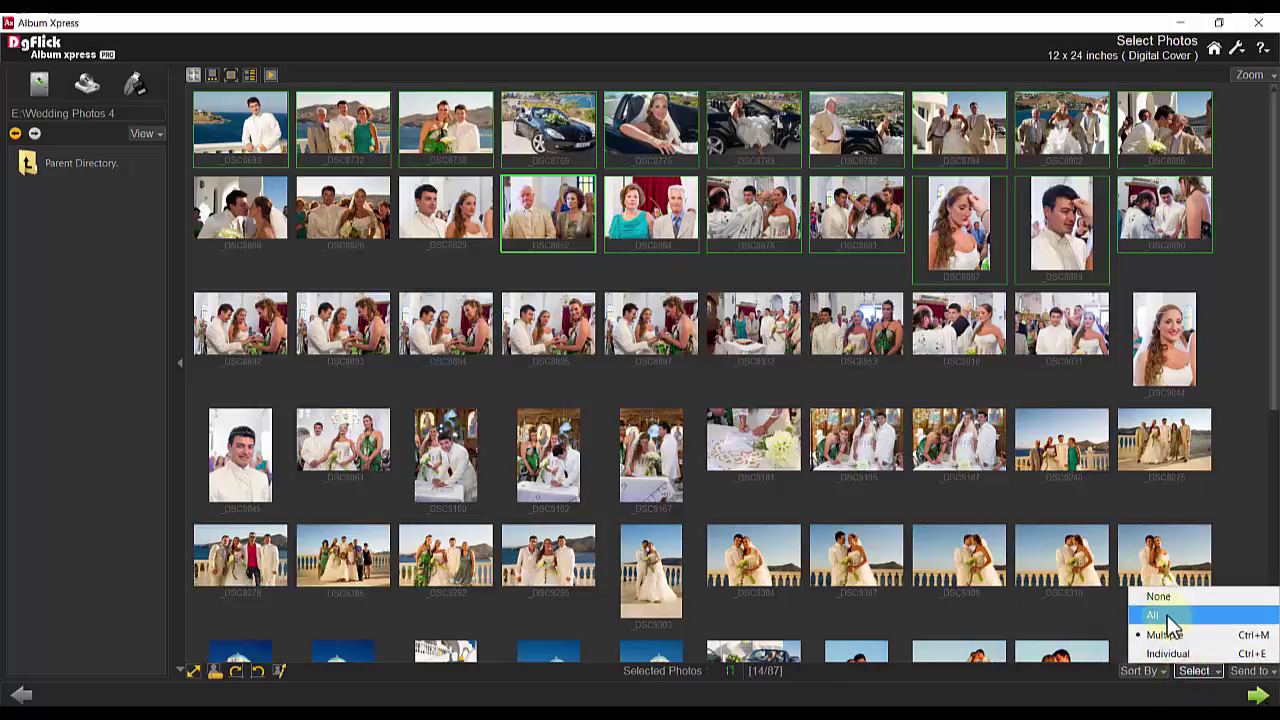
left_click(1160, 615)
left_click(1180, 668)
left_click(1168, 610)
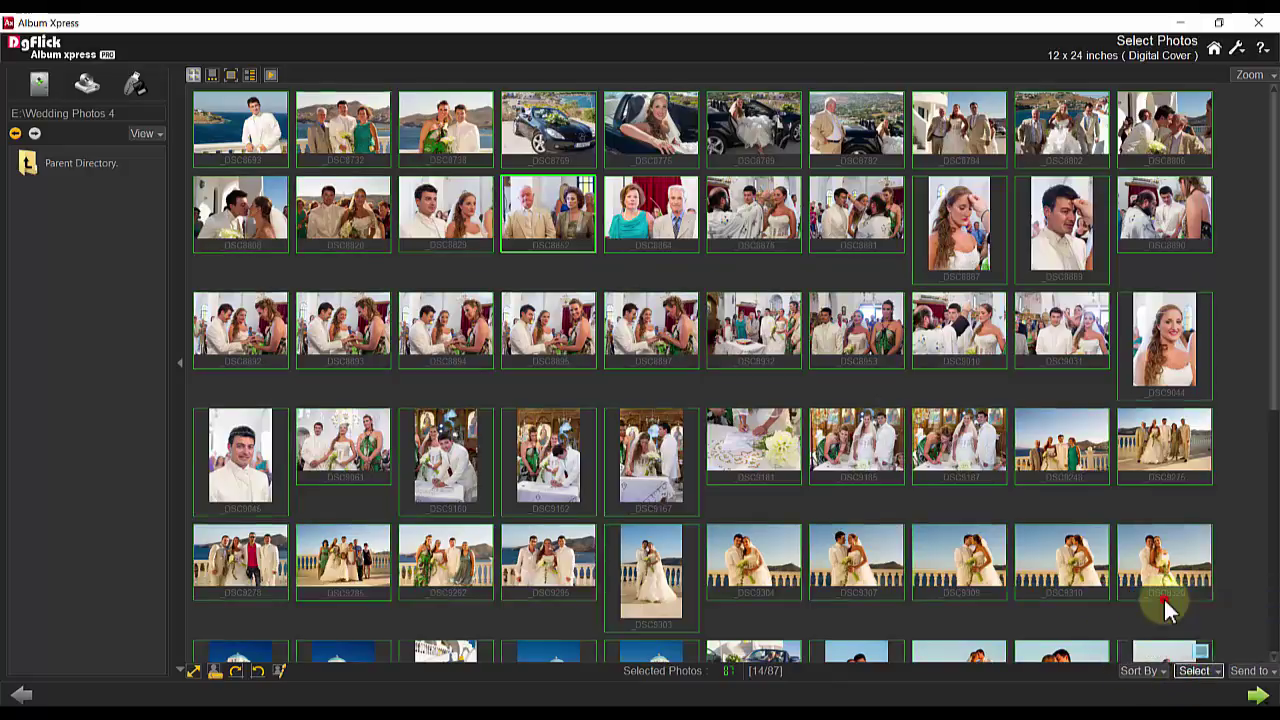
- Select the four portraits: DSC8889, DSC8887, DSC9044 and the groom's single portrait
left_click(1058, 232)
left_click(968, 228)
left_click(1158, 335)
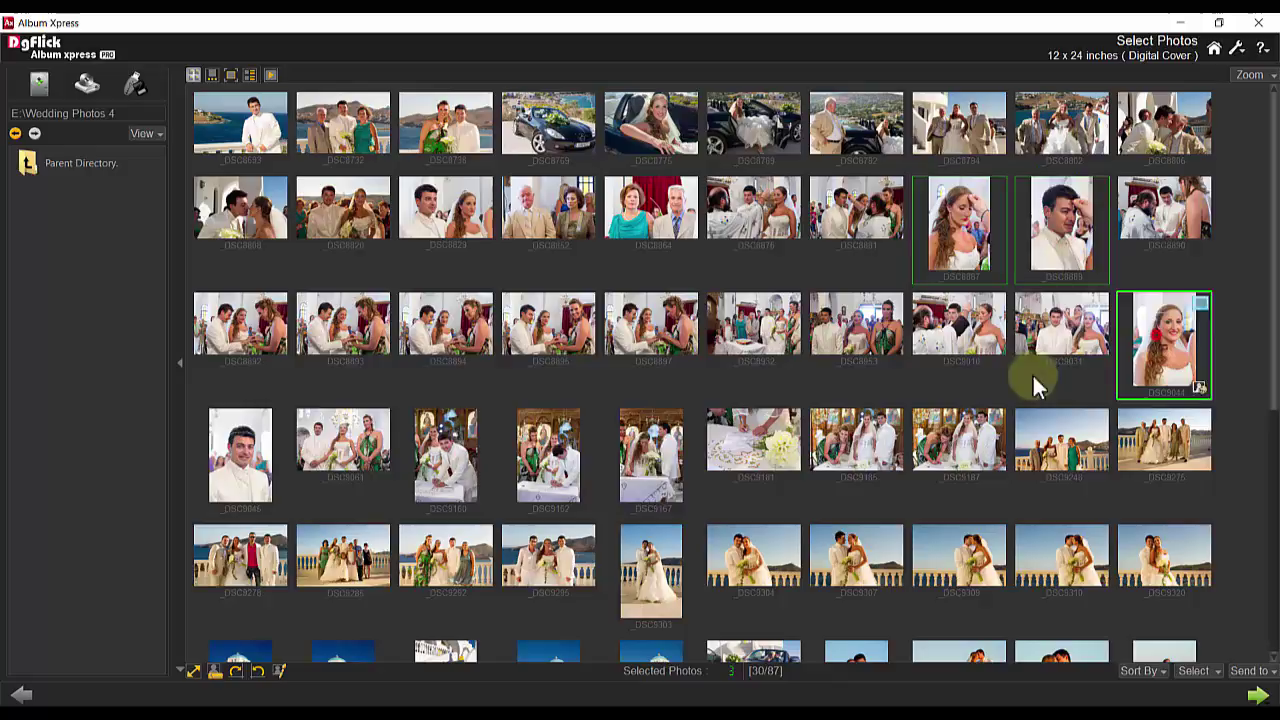
left_click(234, 455)
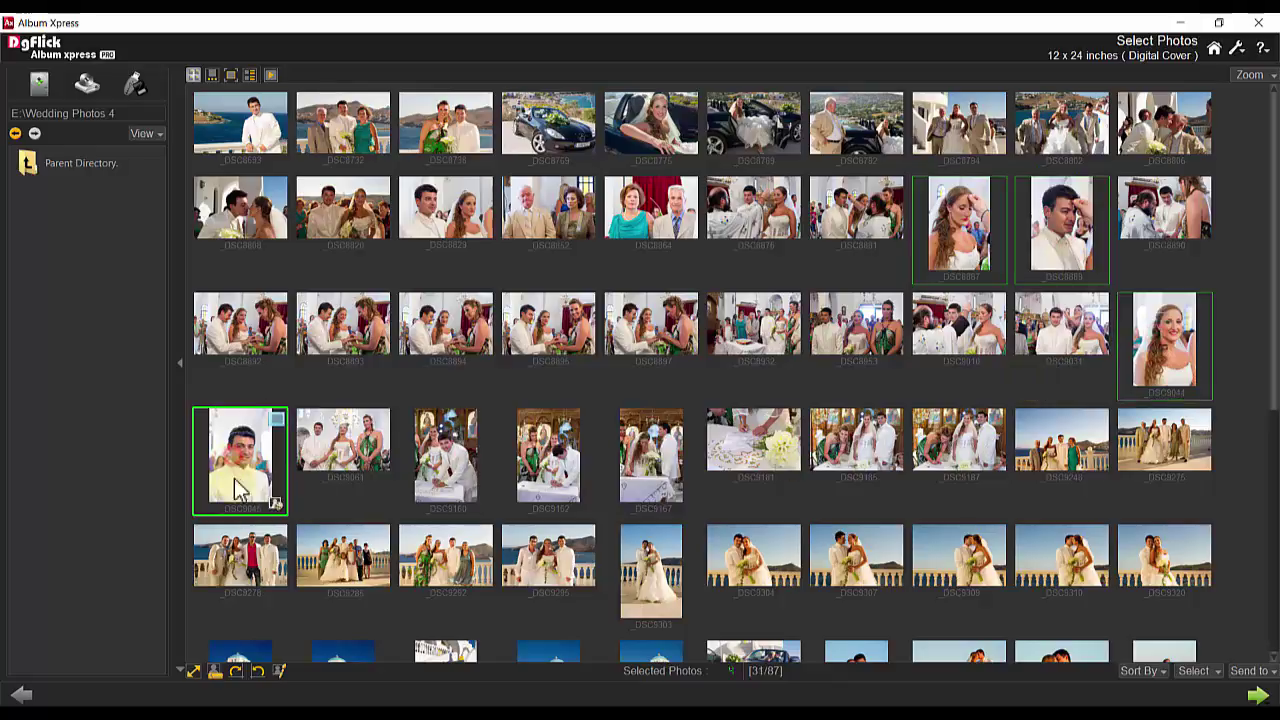
left_click(195, 671)
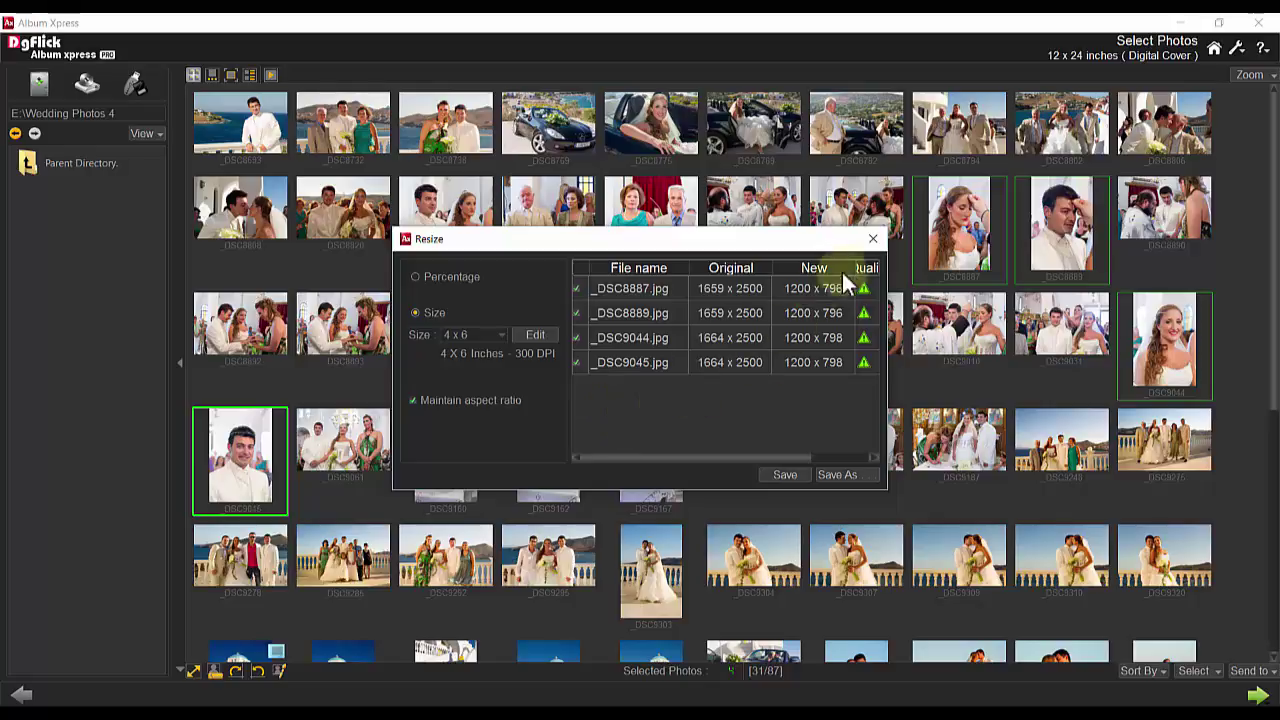
left_click(872, 238)
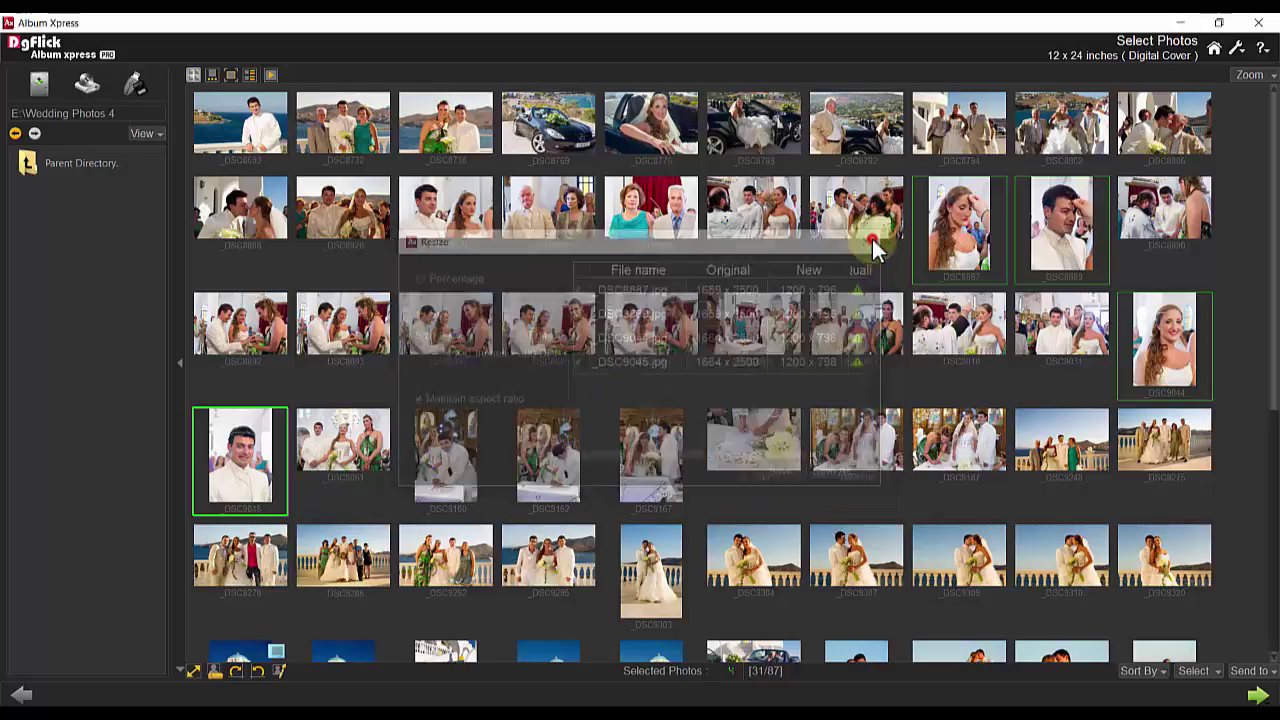
left_click(214, 671)
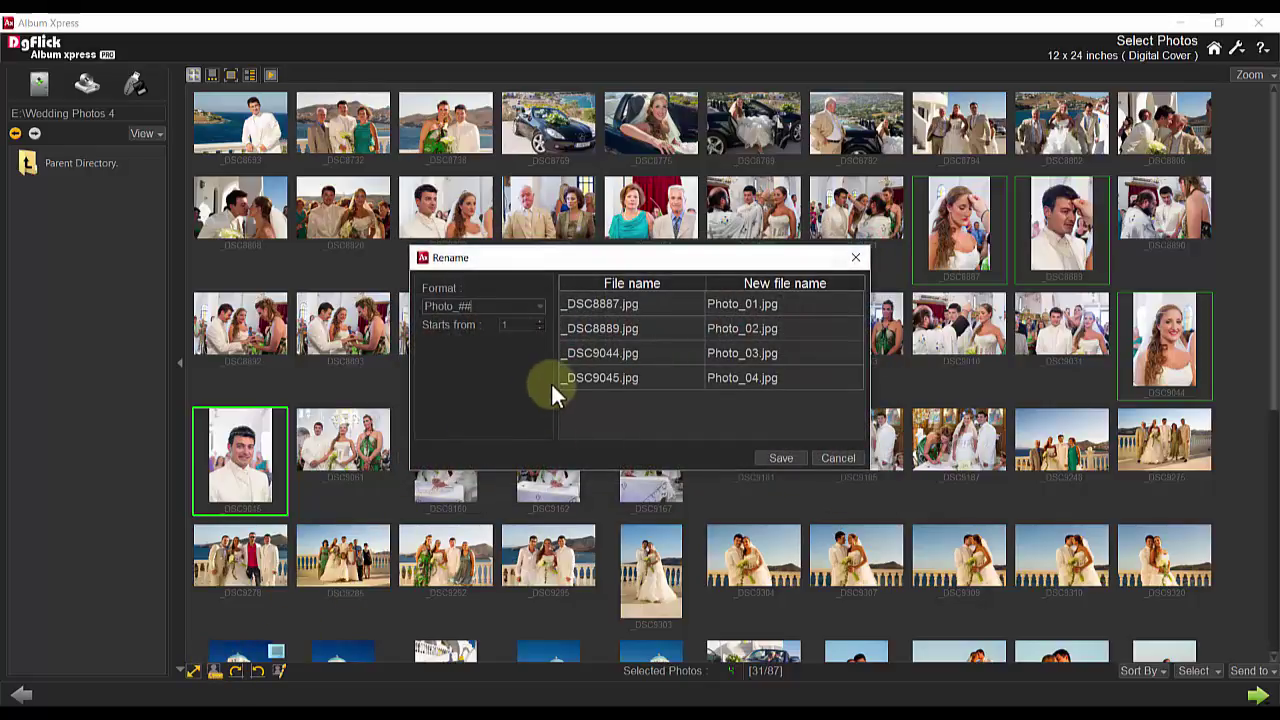
left_click(839, 458)
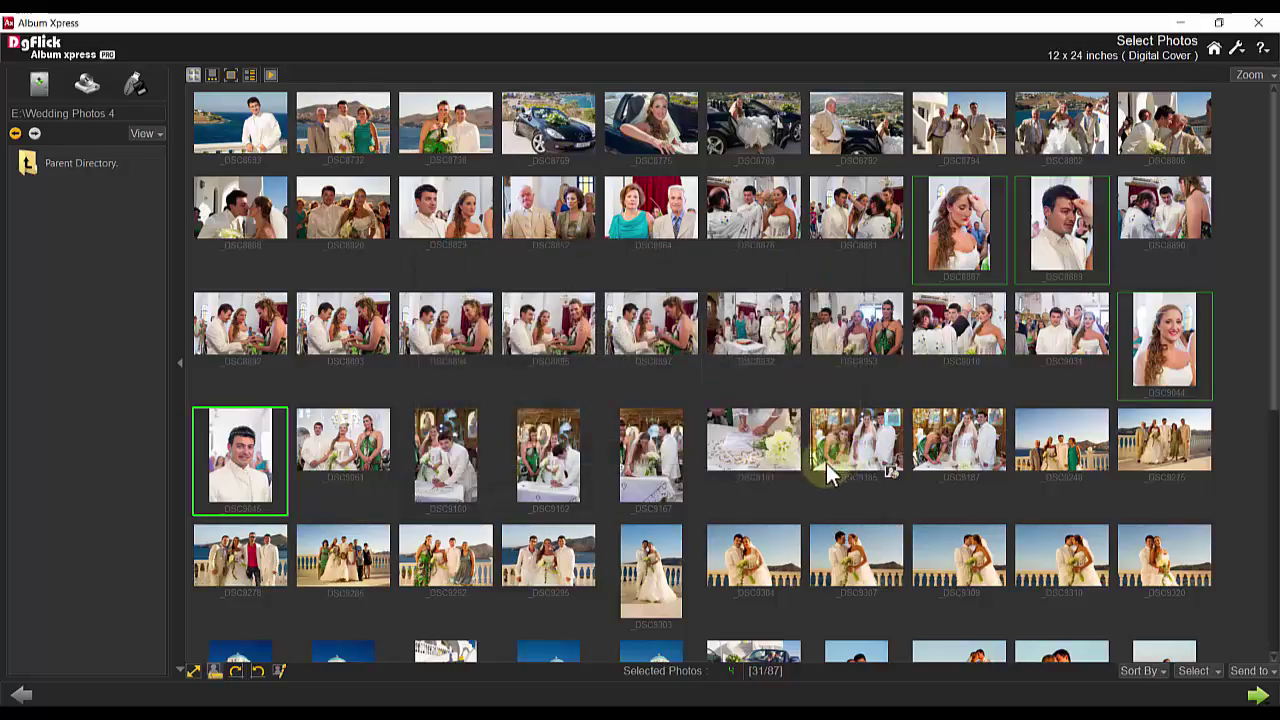
- Open the chosen photos in the editor, try brightness 16 and gamma 12, then reset
left_click(279, 675)
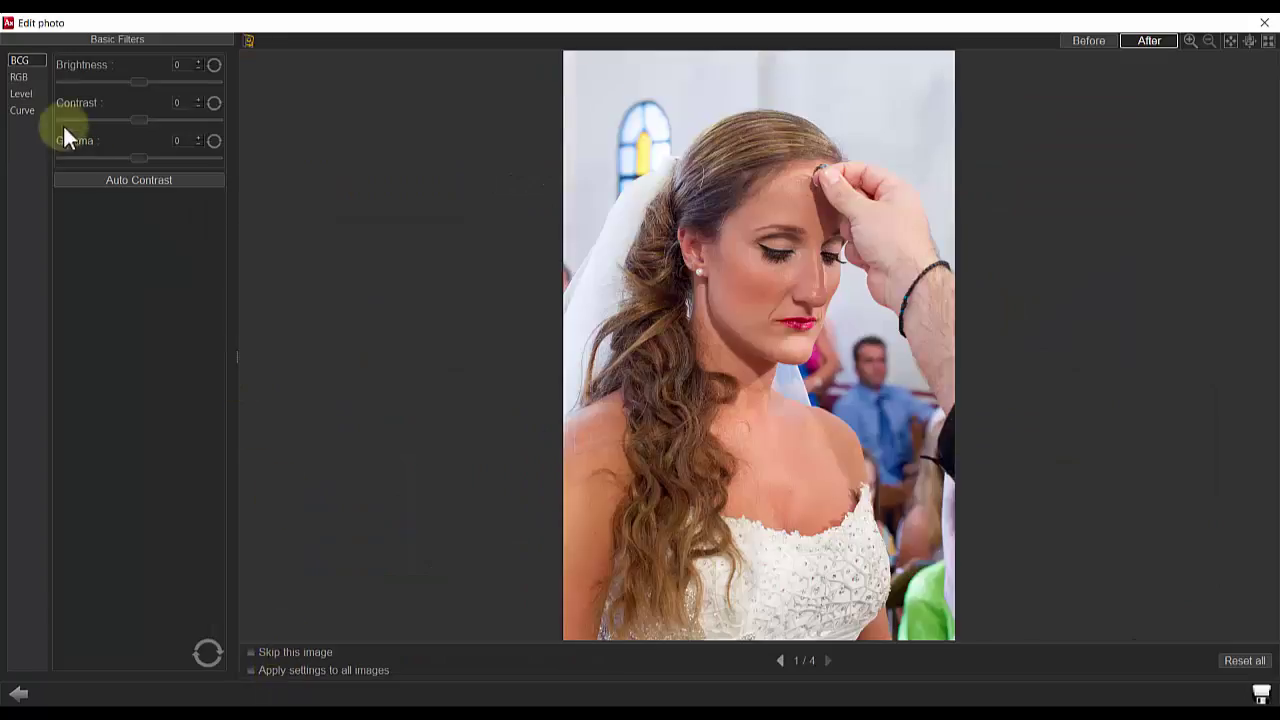
left_click_drag(140, 80, 151, 80)
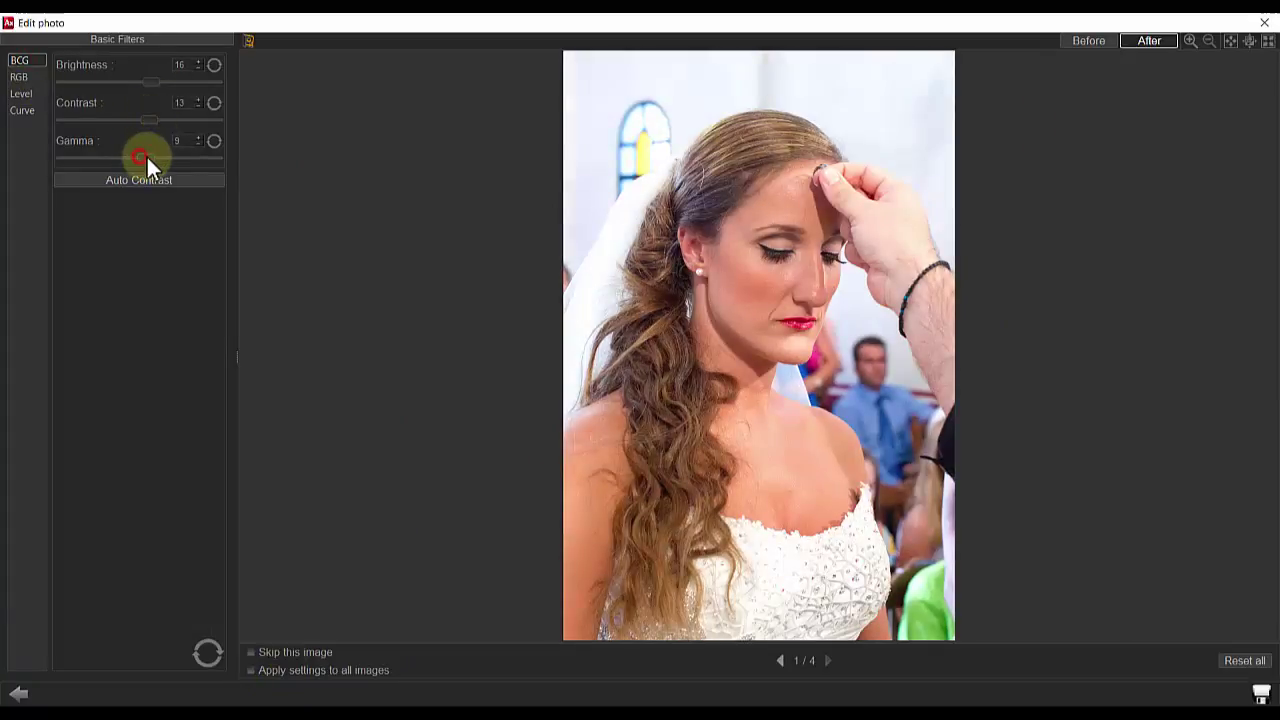
left_click_drag(146, 156, 149, 157)
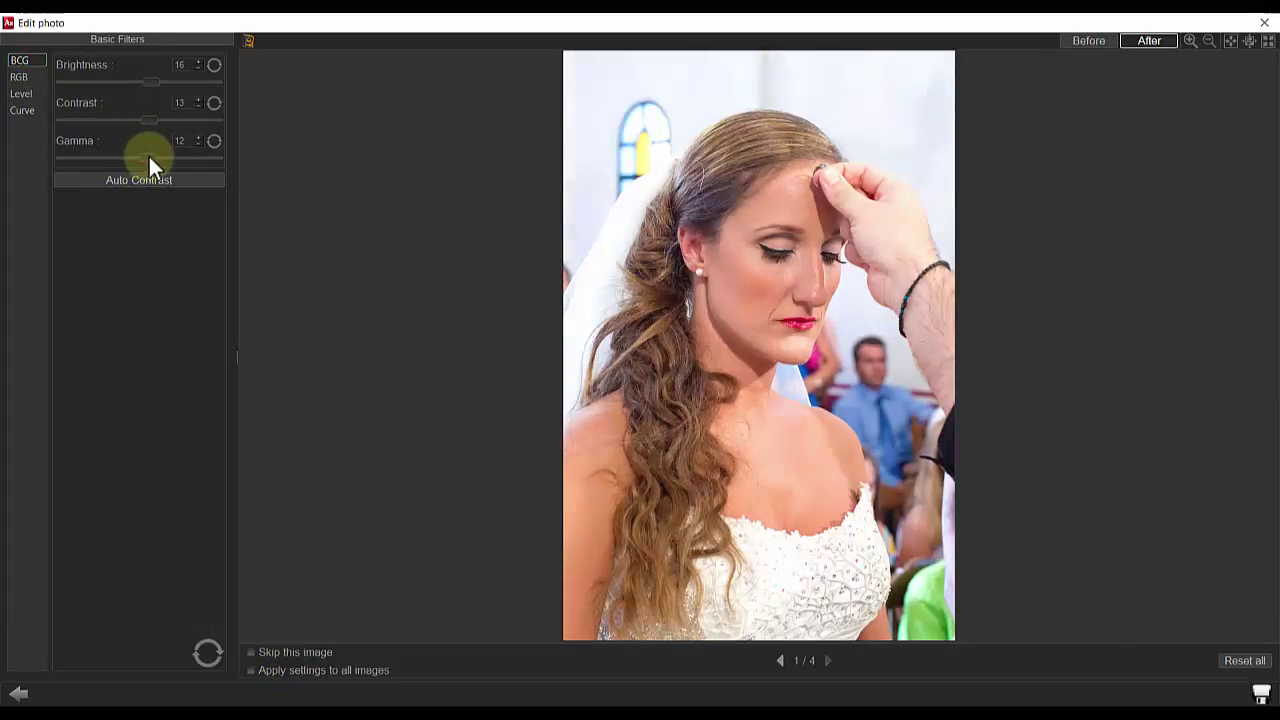
left_click(206, 650)
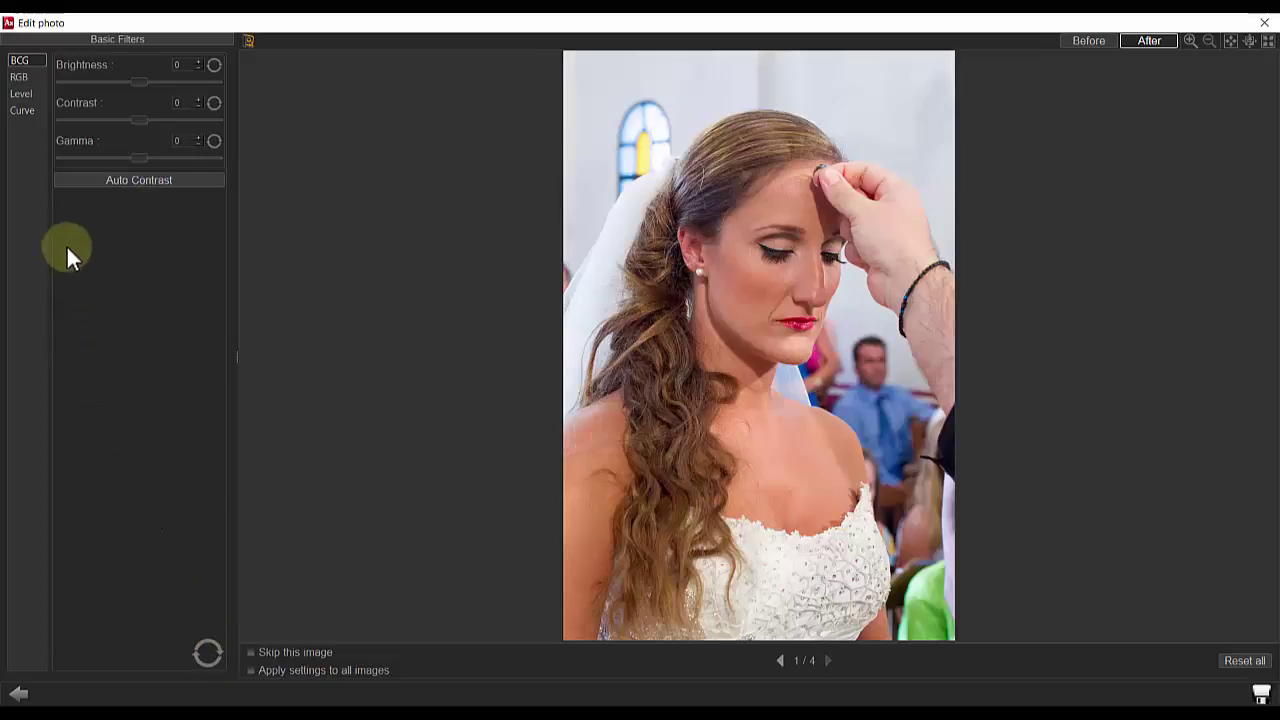
- On the Curve tab, bow the RGB curve upward, toggling apply-to-all-four on and off
left_click(22, 78)
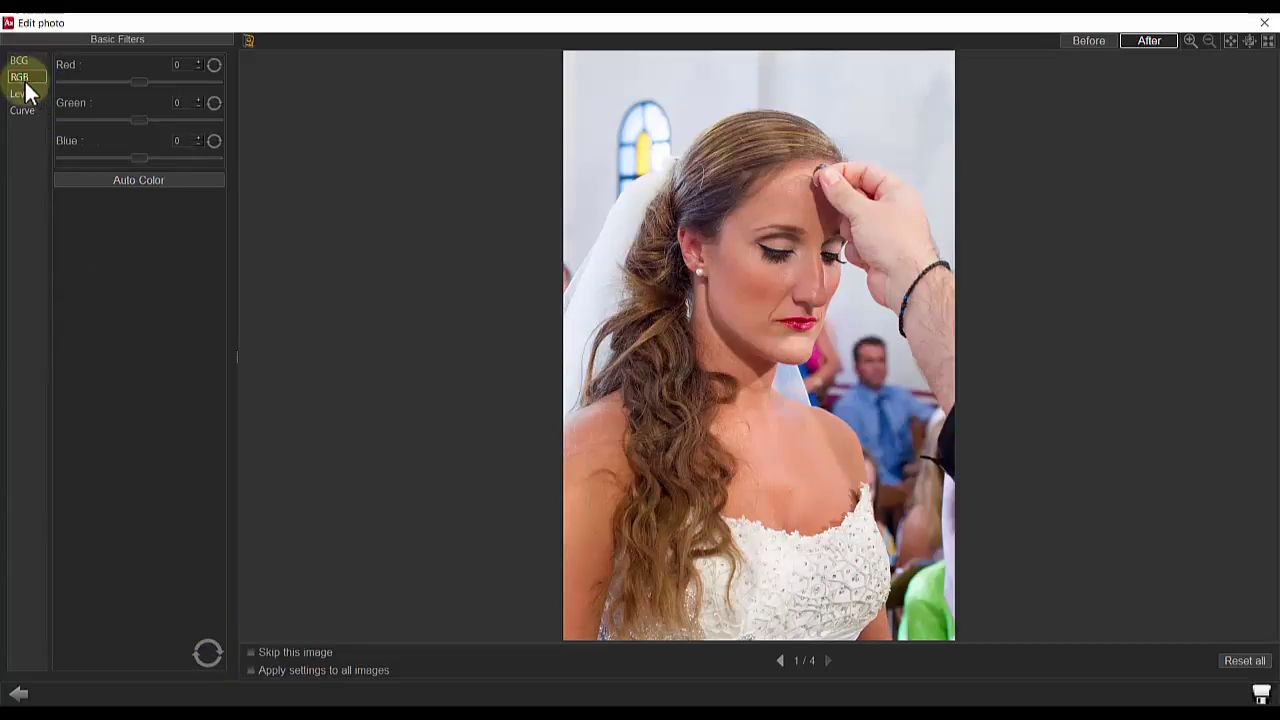
left_click(24, 94)
left_click(24, 110)
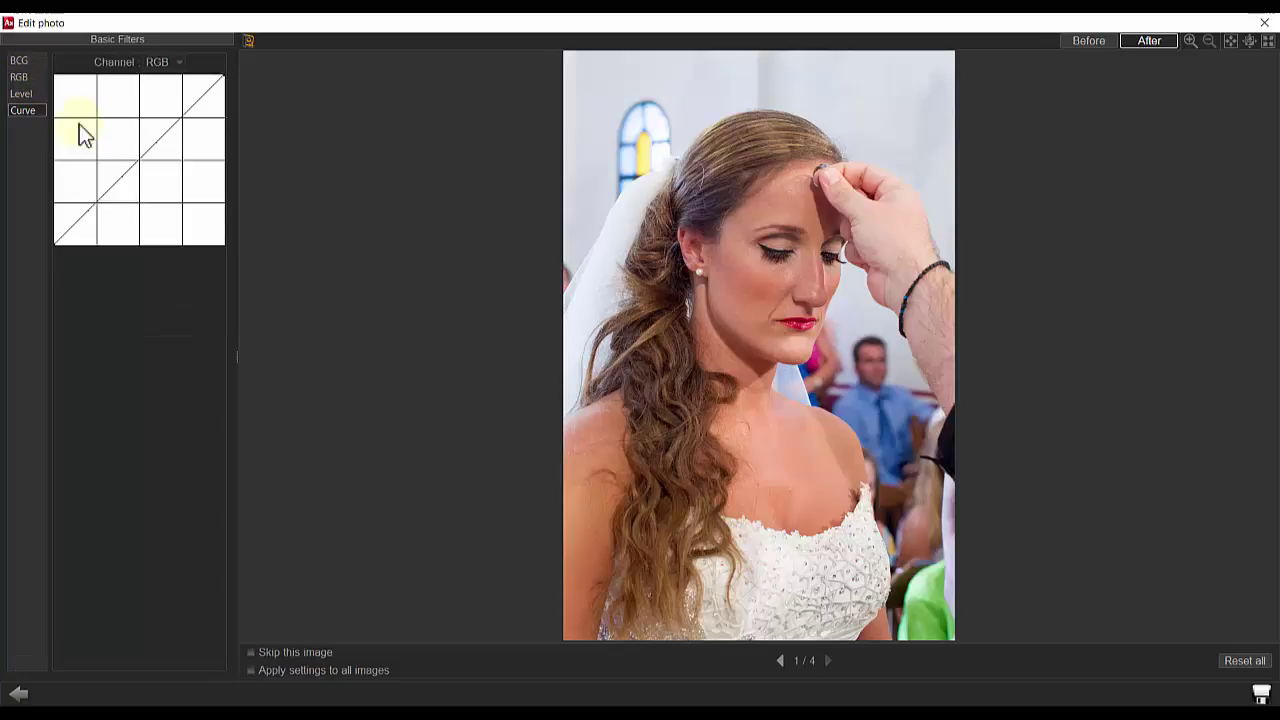
left_click(143, 158)
left_click_drag(142, 157, 141, 146)
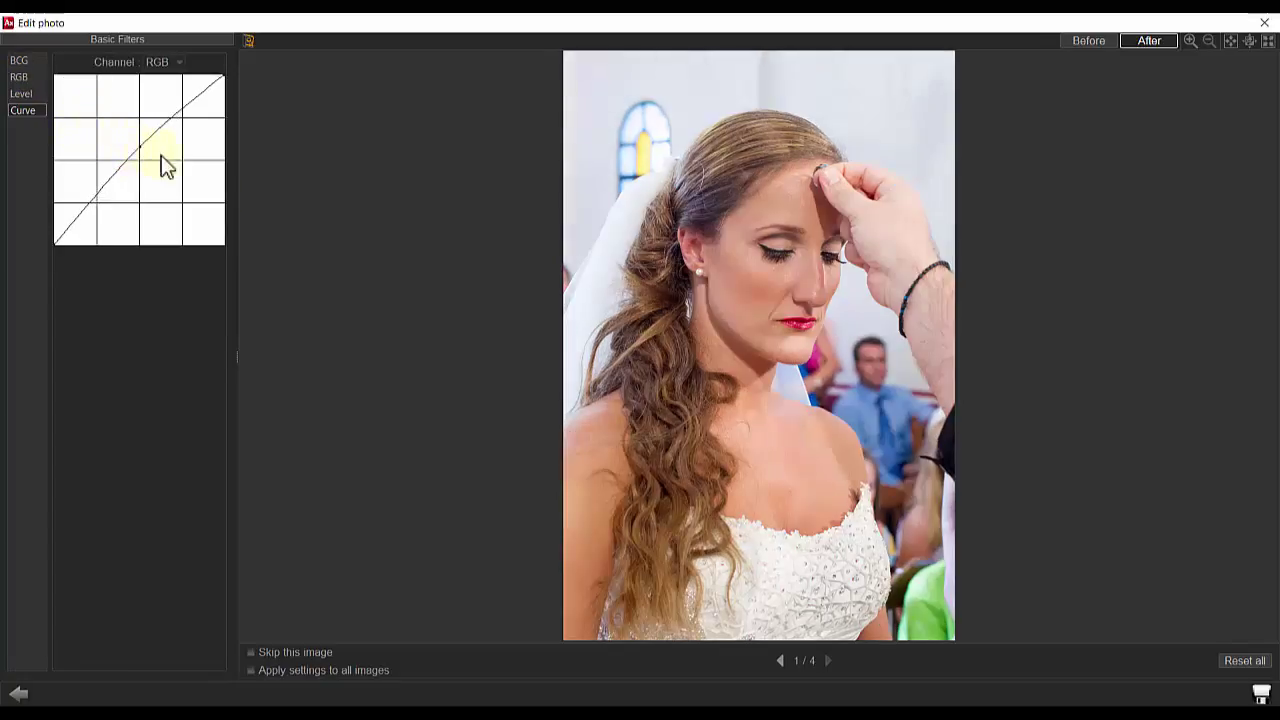
left_click(251, 670)
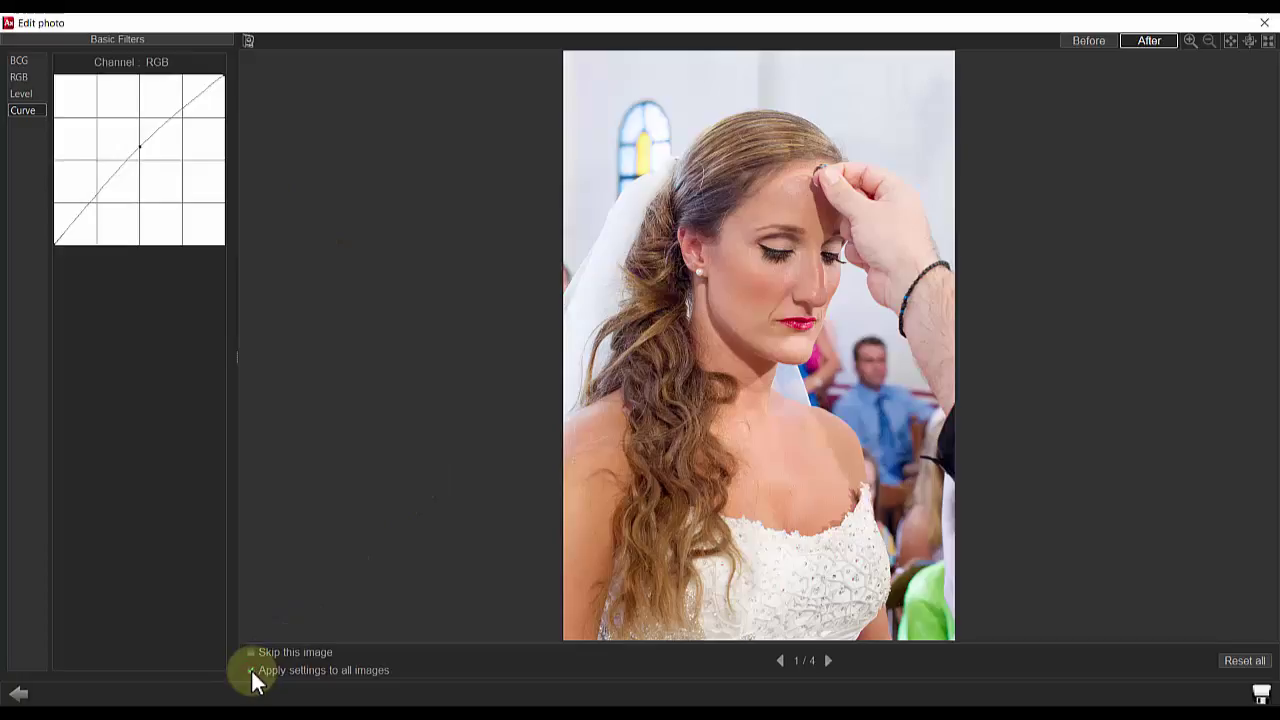
left_click(251, 670)
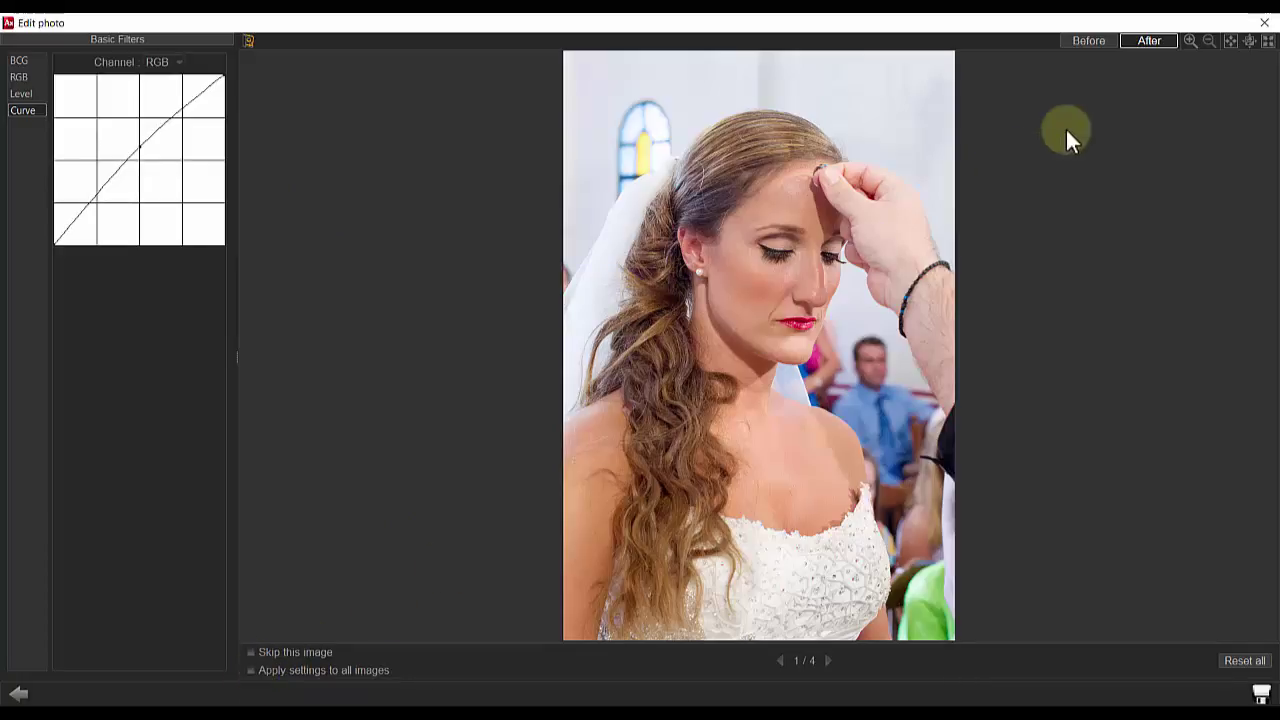
- Compare with the original, reload the original image and raise the RGB curve centre again
left_click(1096, 40)
left_click(1149, 41)
left_click(250, 40)
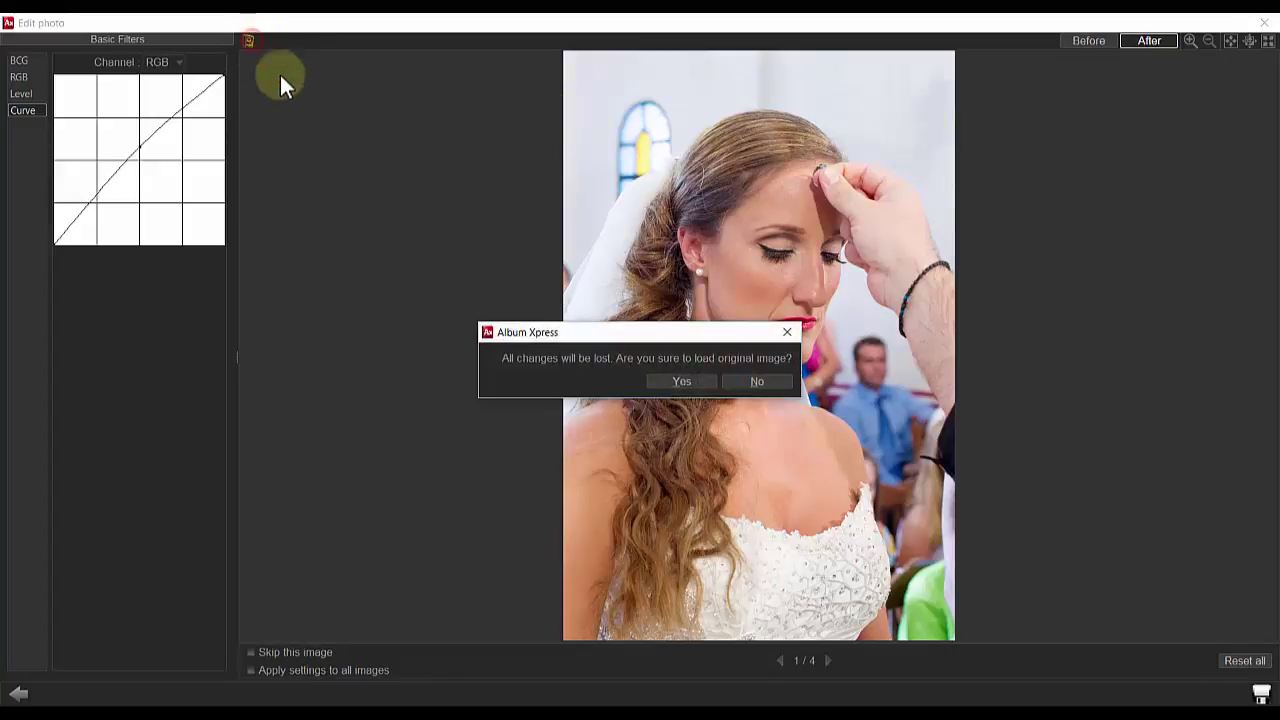
left_click(680, 381)
left_click(143, 158)
left_click_drag(143, 158, 139, 145)
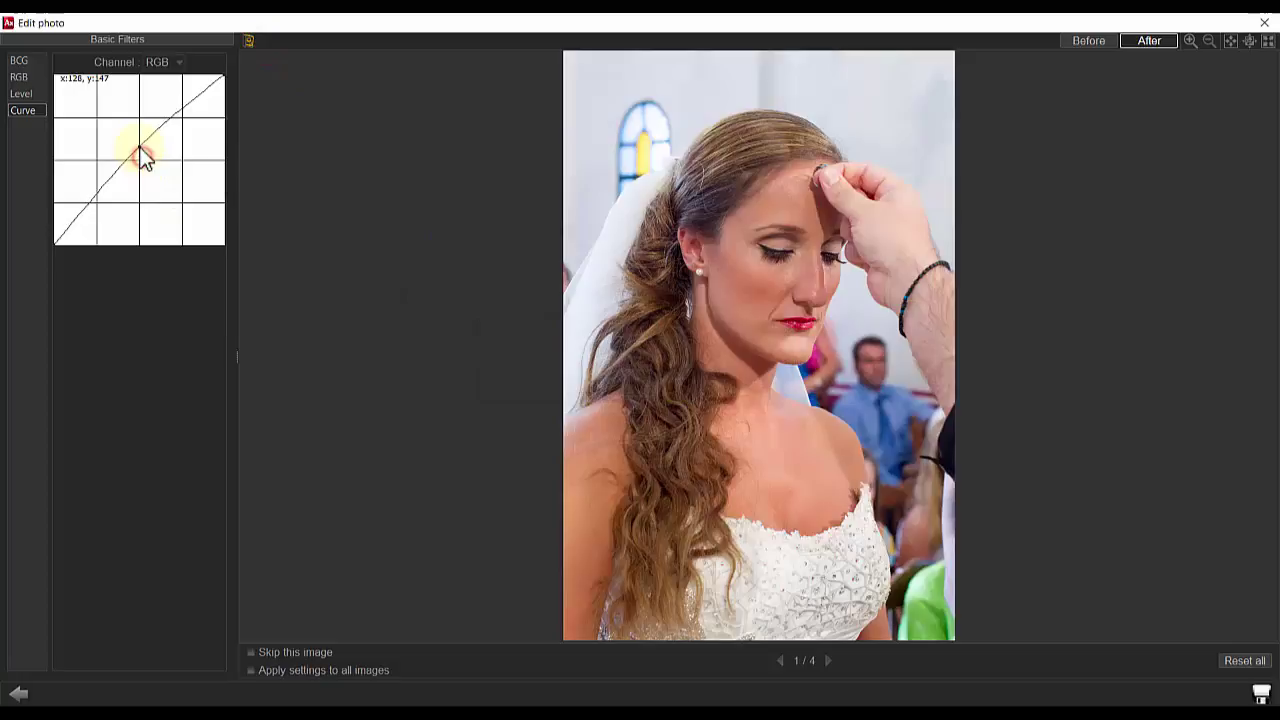
- Preview at actual size and full view, fit to screen, then apply the edit to _DSC8887
left_click(1230, 43)
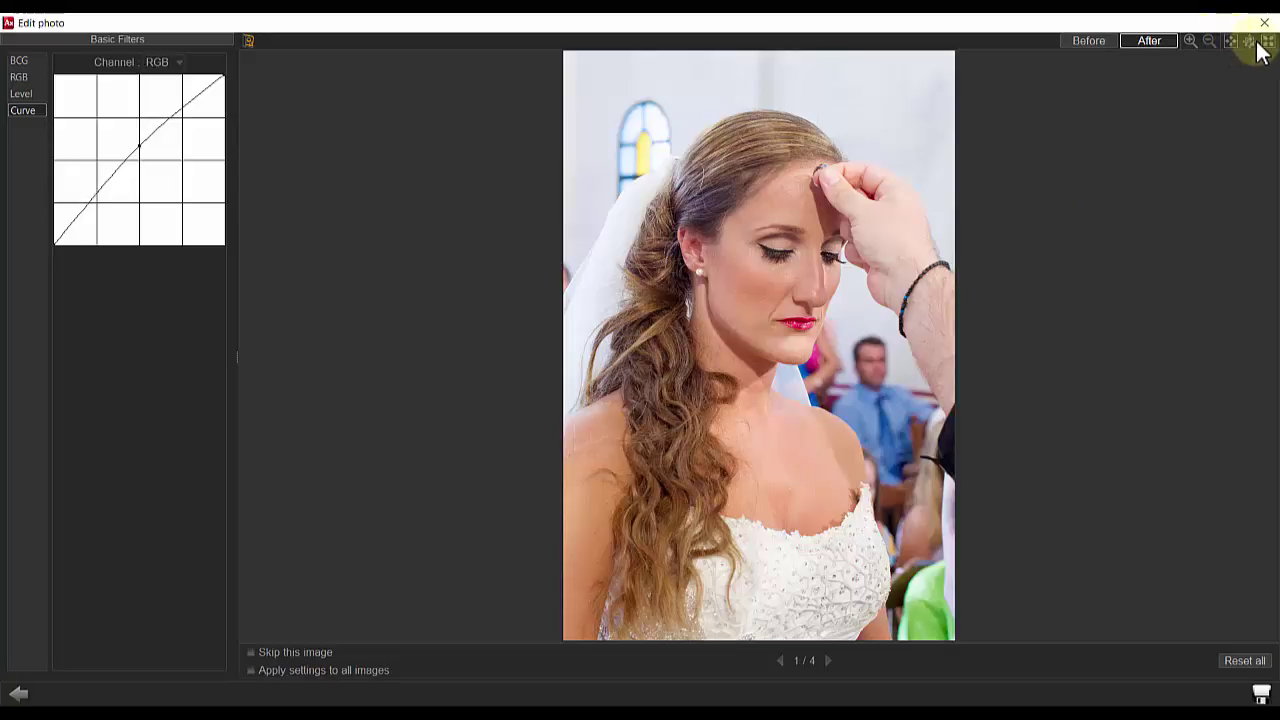
left_click(1255, 47)
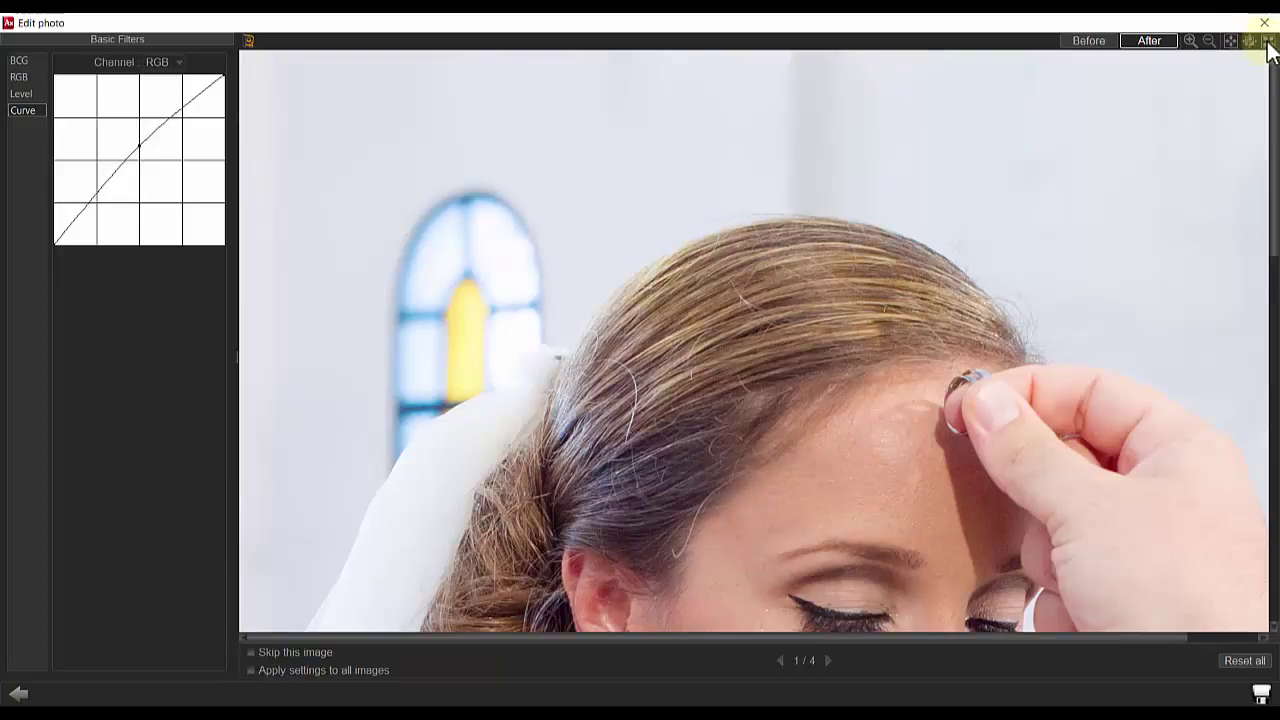
left_click(1268, 44)
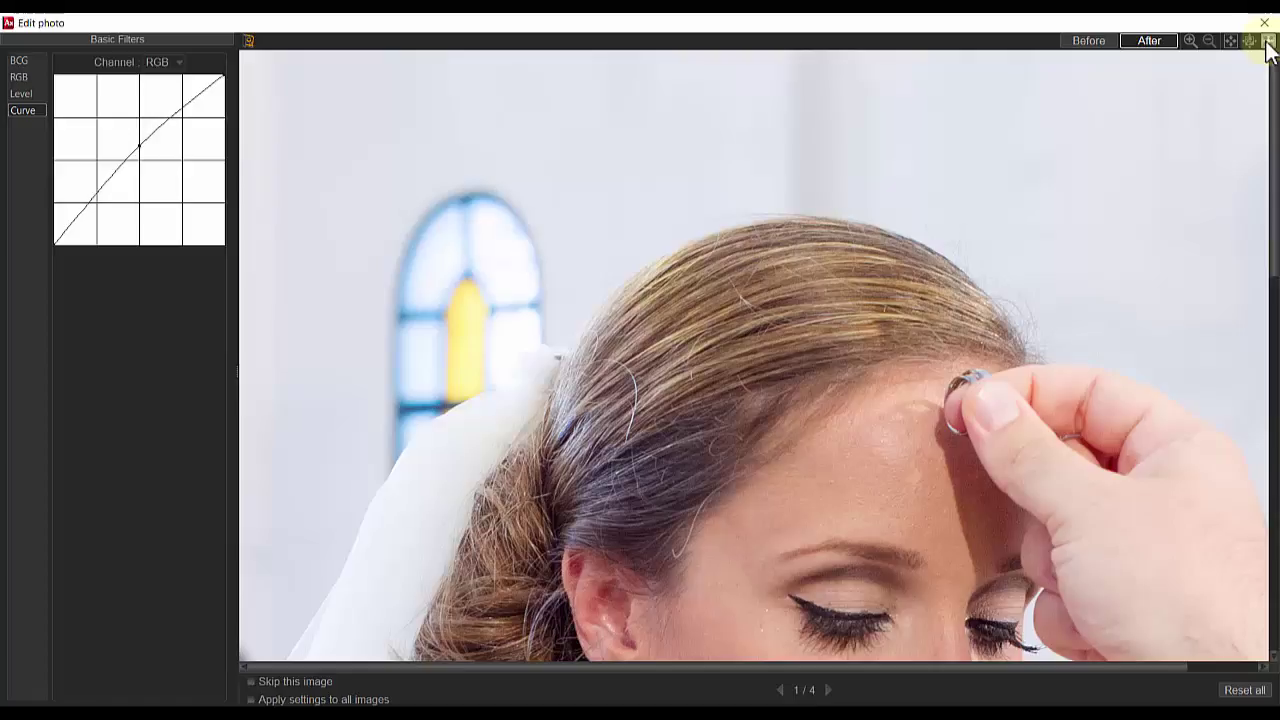
left_click(1232, 44)
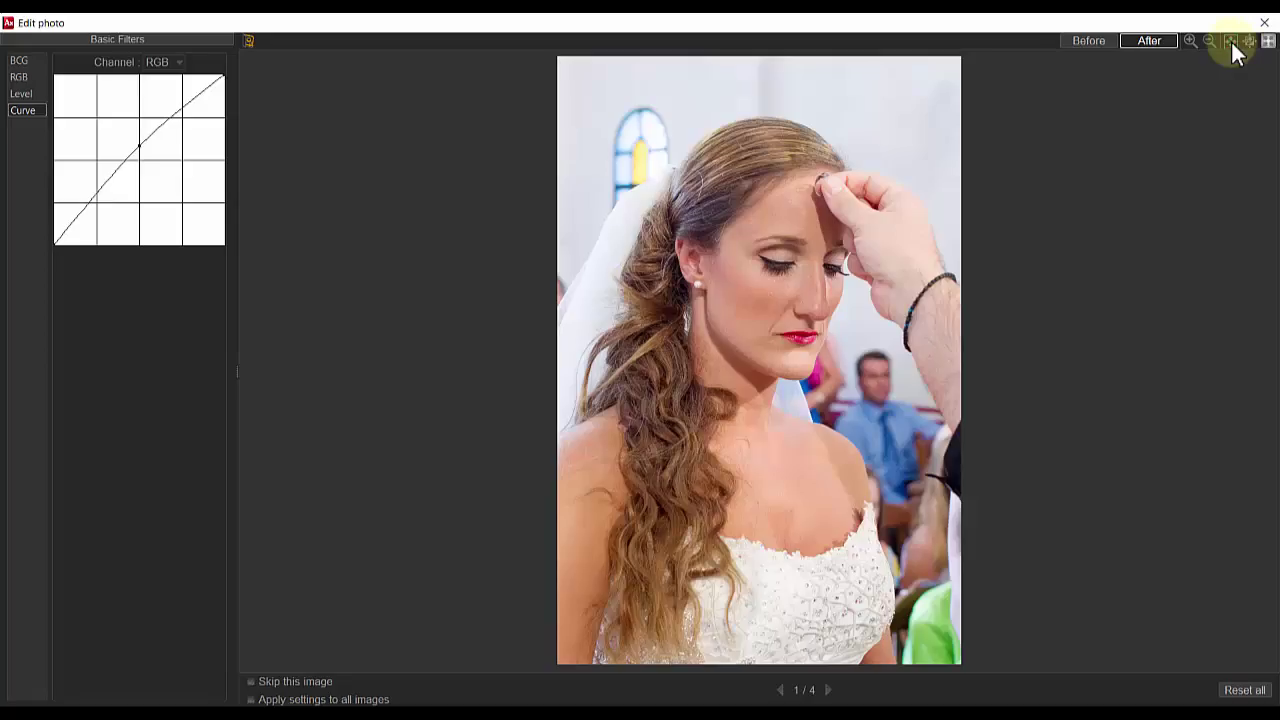
left_click(1261, 693)
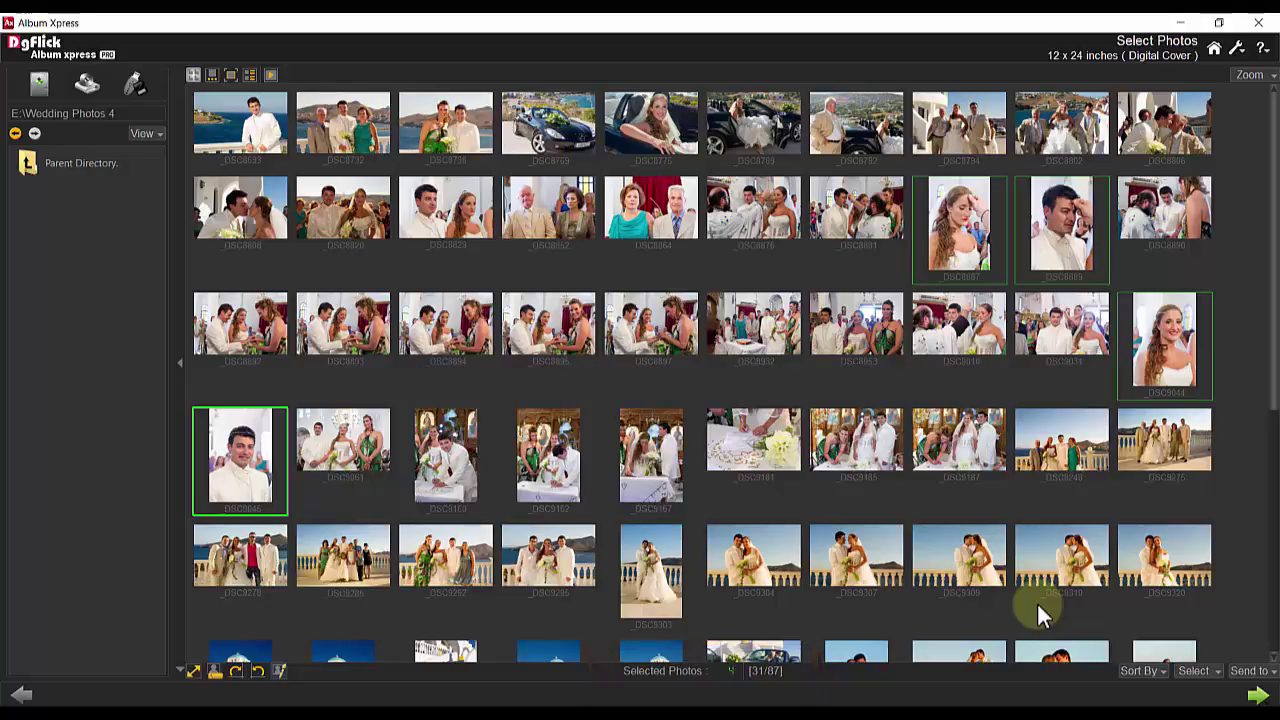
- Keep name-ascending sort, set selection to Individual, and open the Send to list showing Folder
left_click(1143, 671)
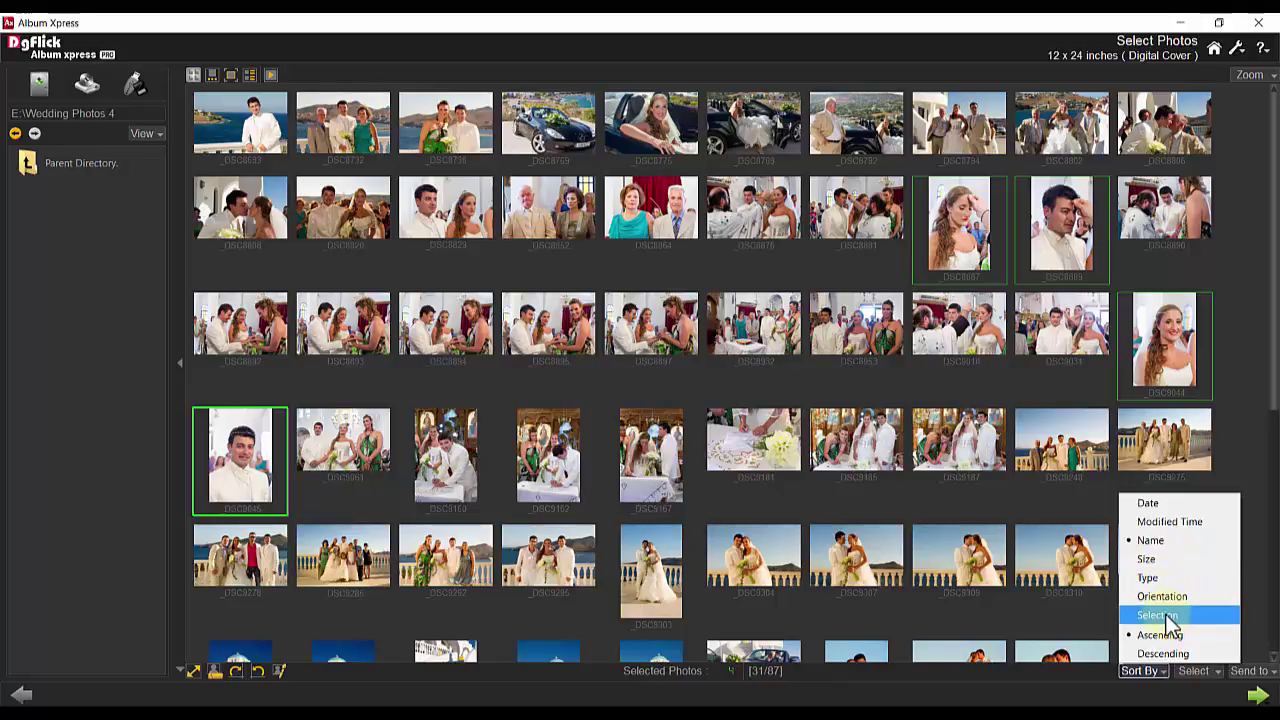
left_click(1151, 672)
left_click(1203, 673)
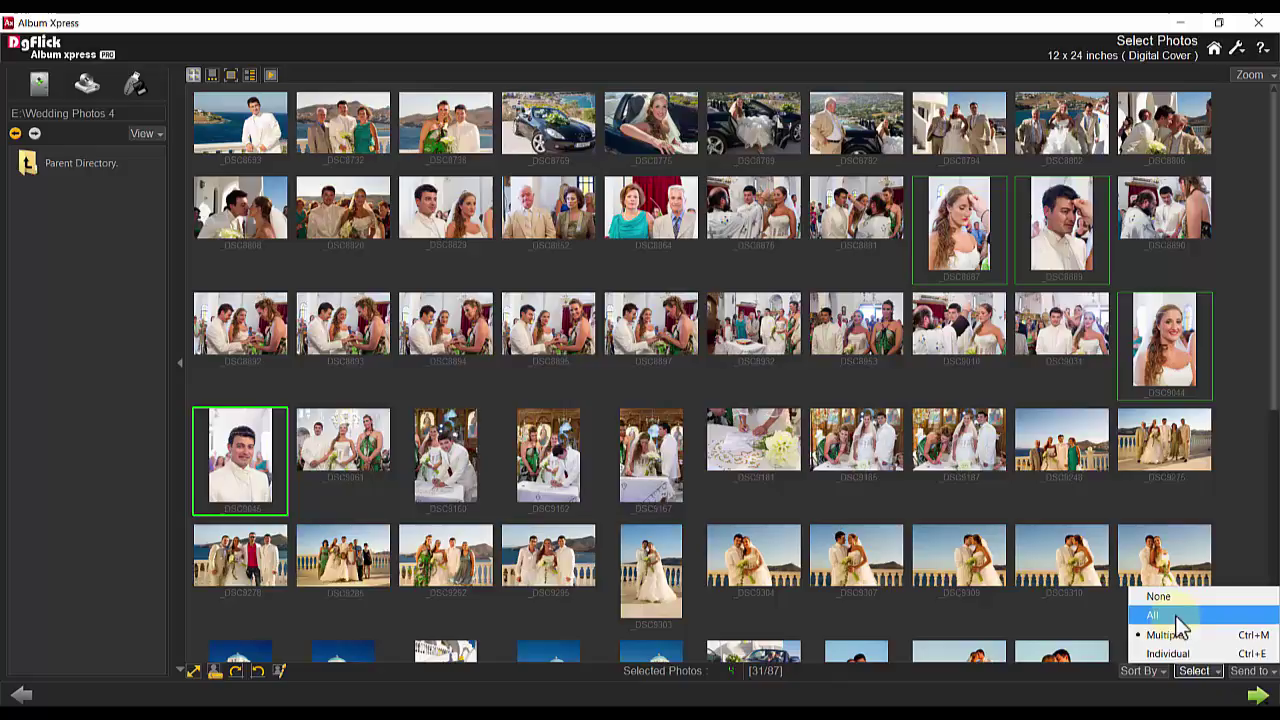
left_click(1183, 636)
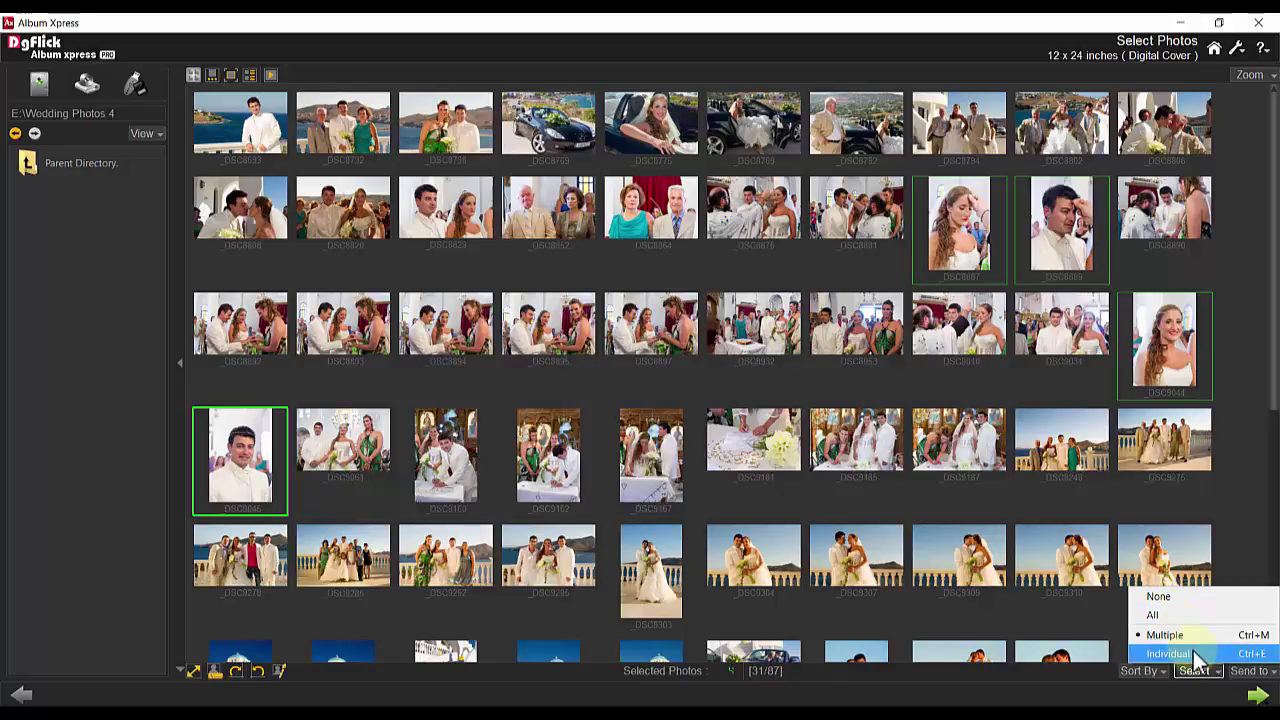
left_click(1193, 652)
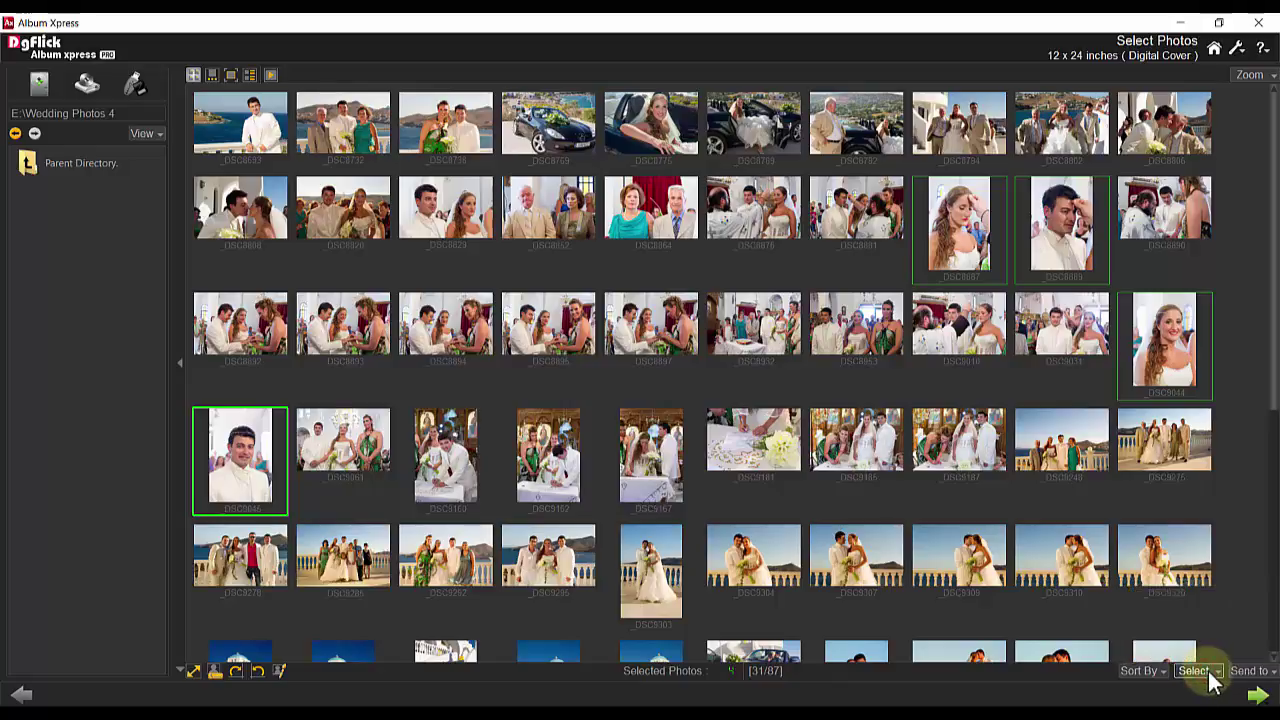
left_click(1250, 672)
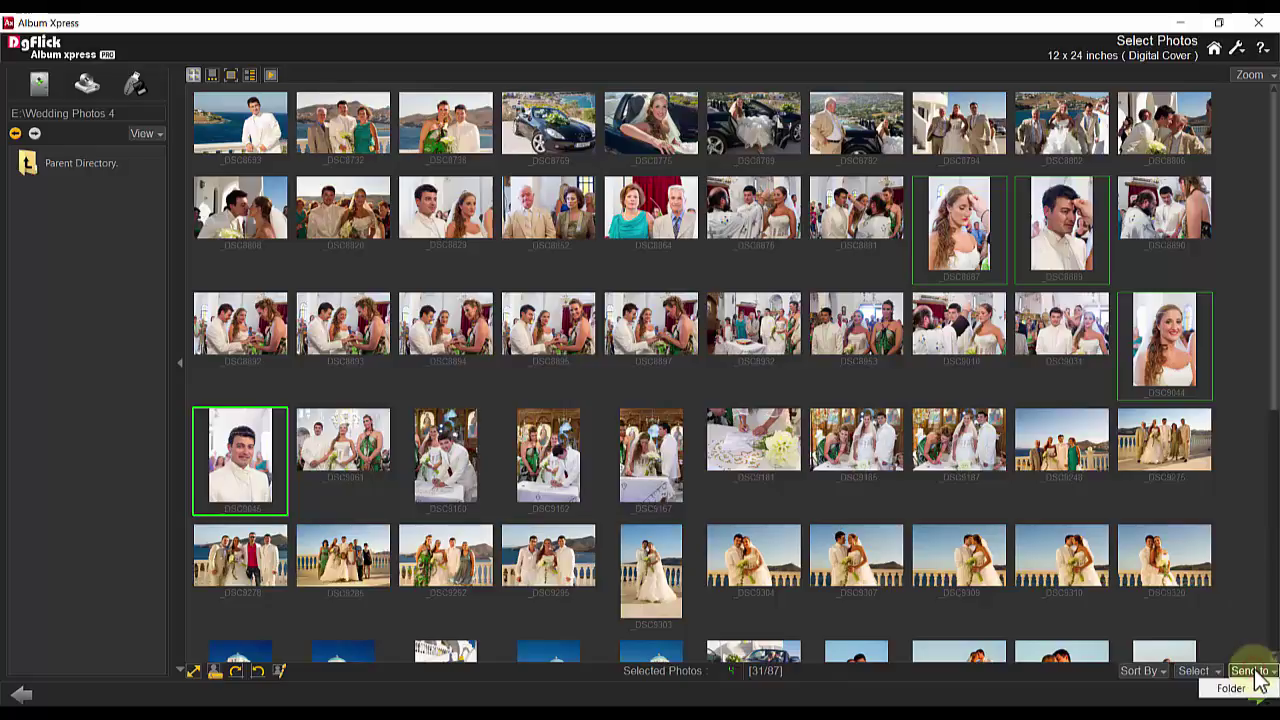